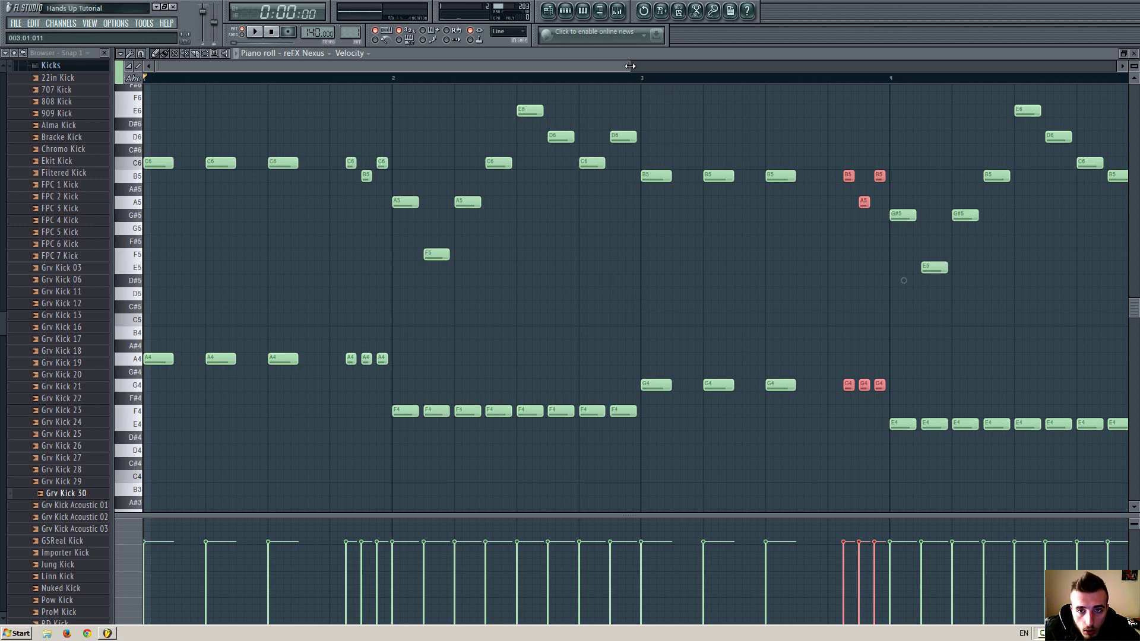
Step: Play the four-bar reFX Nexus pattern through once, deselect its red notes, and stop
{"action": "left_click_drag", "start_coordinate": [632, 66], "coordinate": [637, 88]}
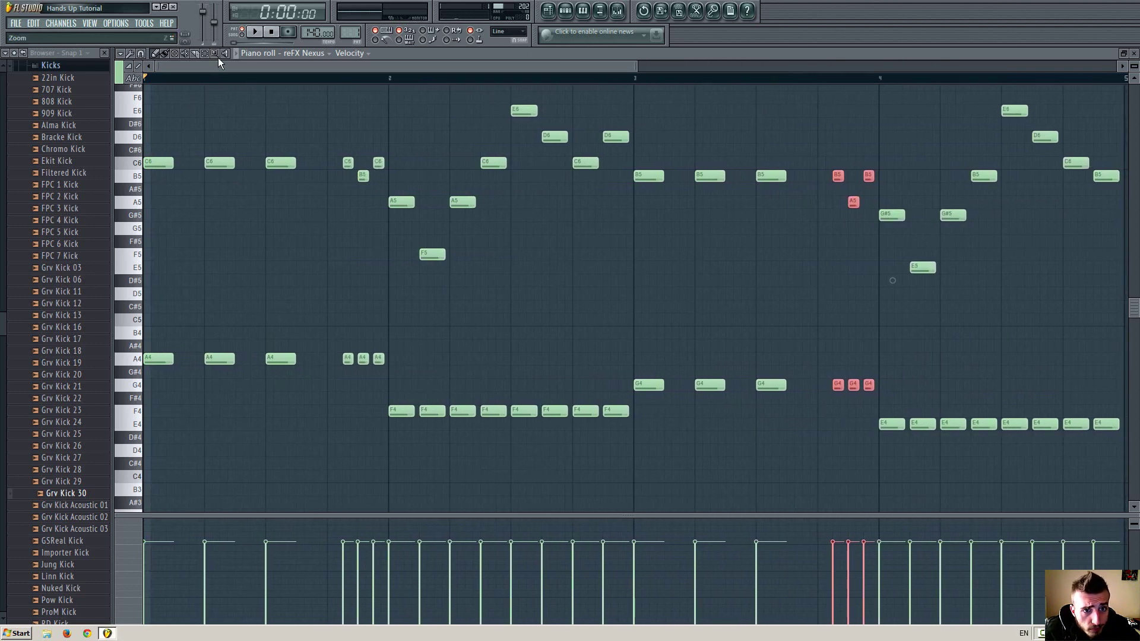
{"action": "left_click", "coordinate": [259, 34]}
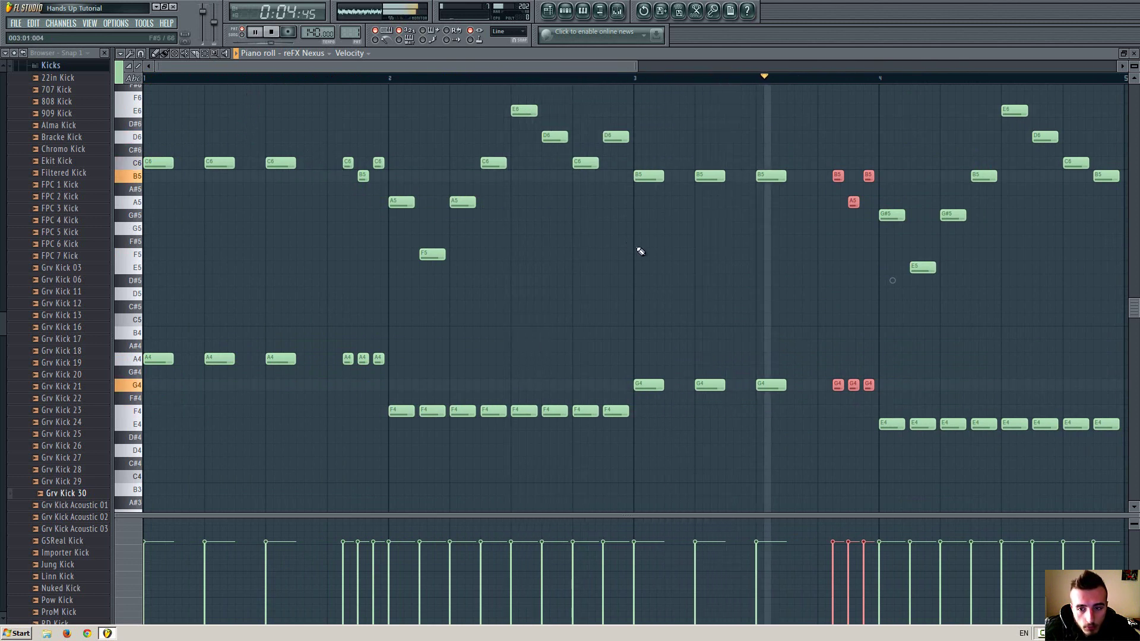
{"action": "left_click", "coordinate": [722, 295]}
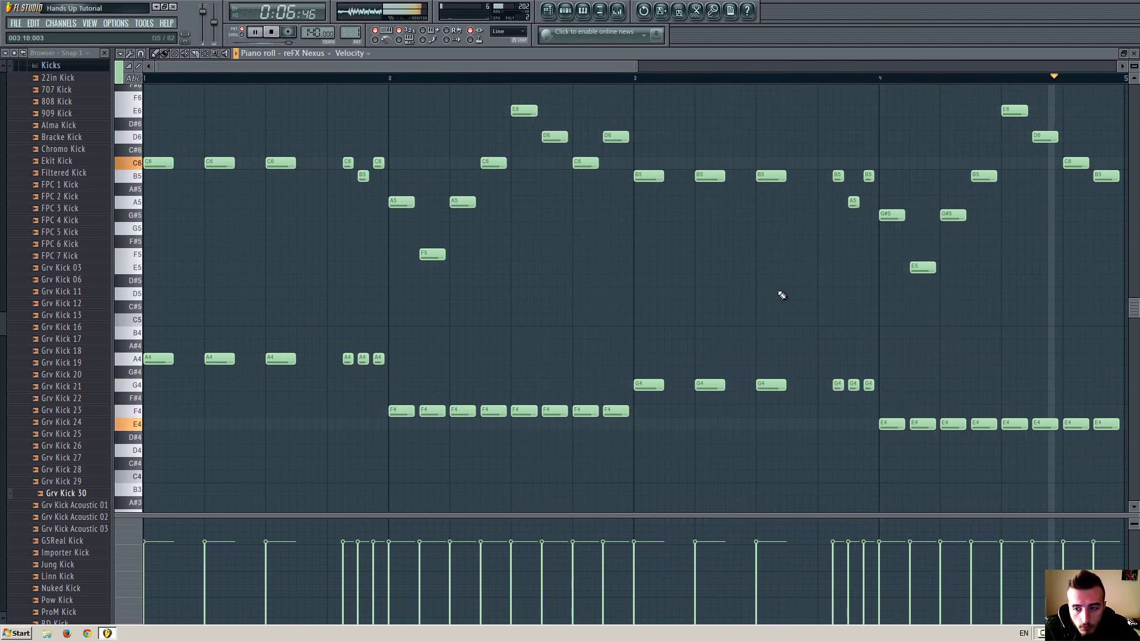
{"action": "key", "text": "space"}
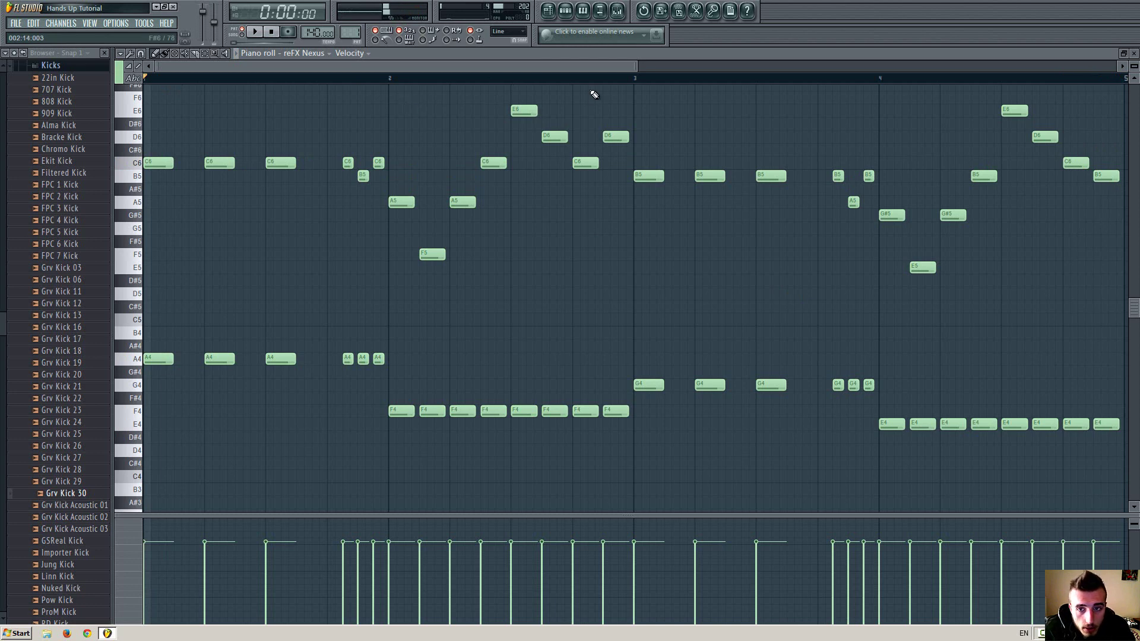
Step: Close the piano roll and replace the reFX Nexus channel's instrument with Sytrus
{"action": "key", "text": "F7"}
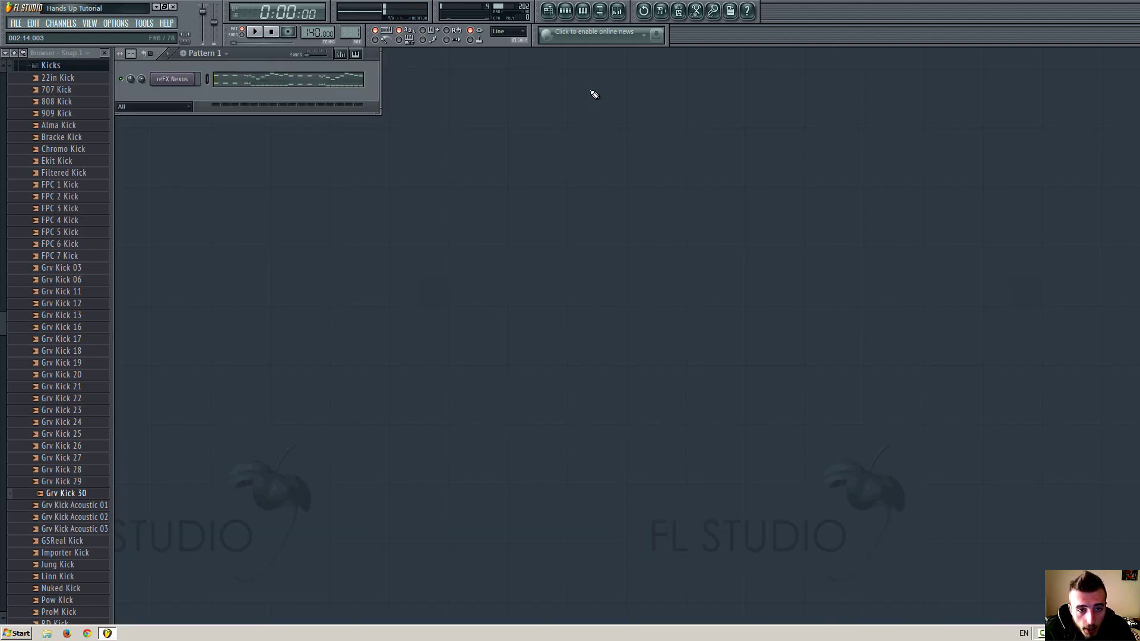
{"action": "right_click", "coordinate": [173, 84]}
{"action": "mouse_move", "coordinate": [229, 200]}
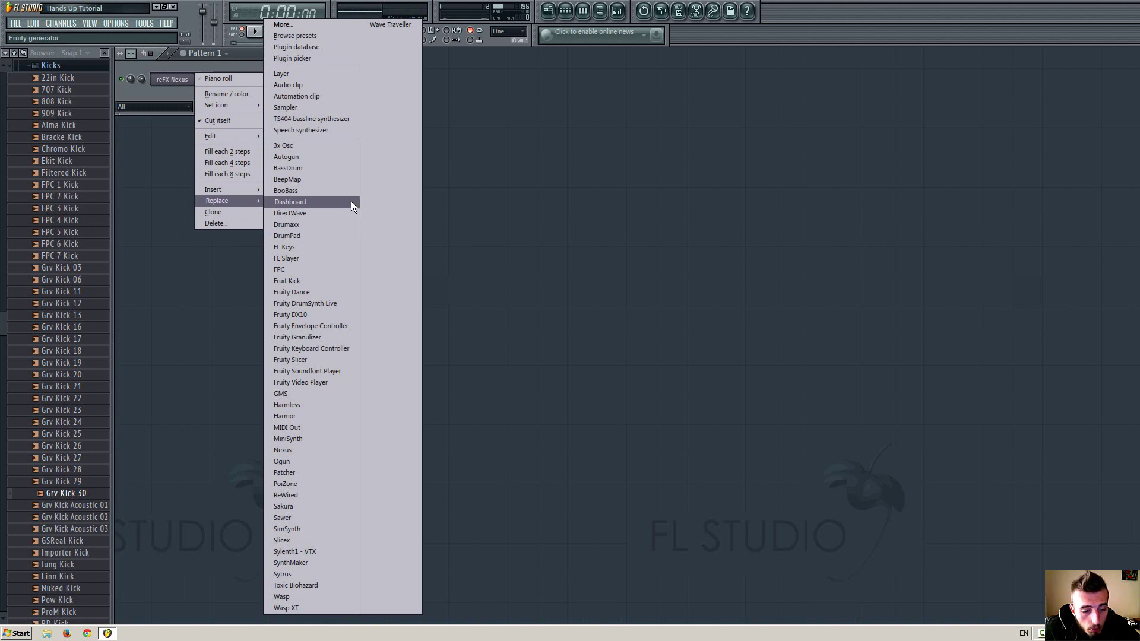
{"action": "left_click", "coordinate": [301, 574]}
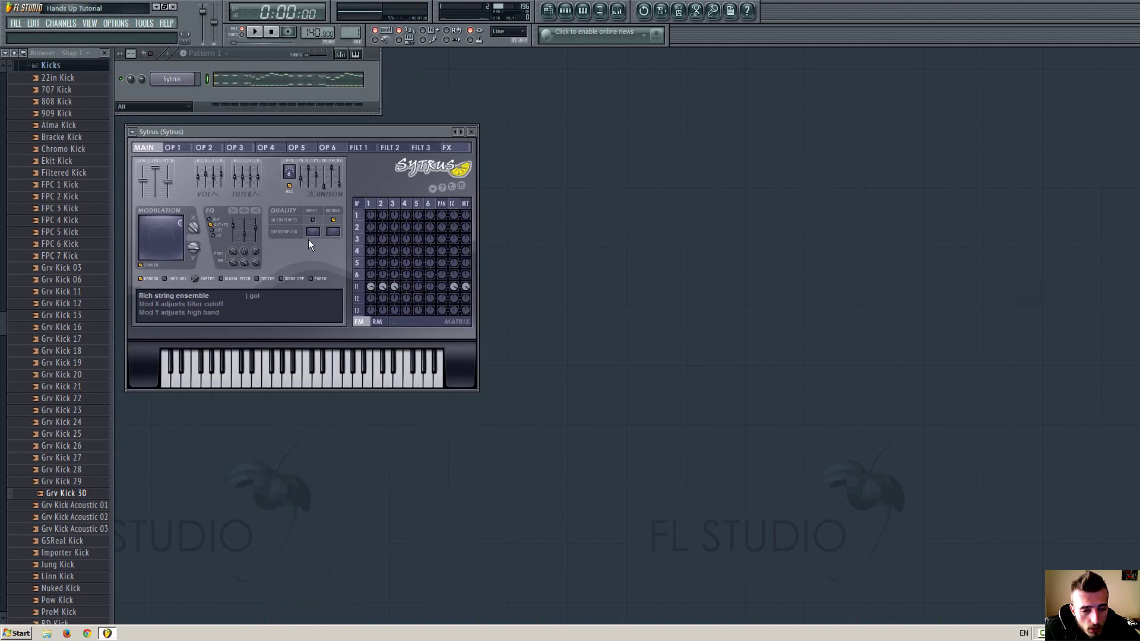
Step: Load the Sytrus preset Platinum saw from the plugin's preset list
{"action": "left_click", "coordinate": [133, 131]}
{"action": "mouse_move", "coordinate": [169, 161]}
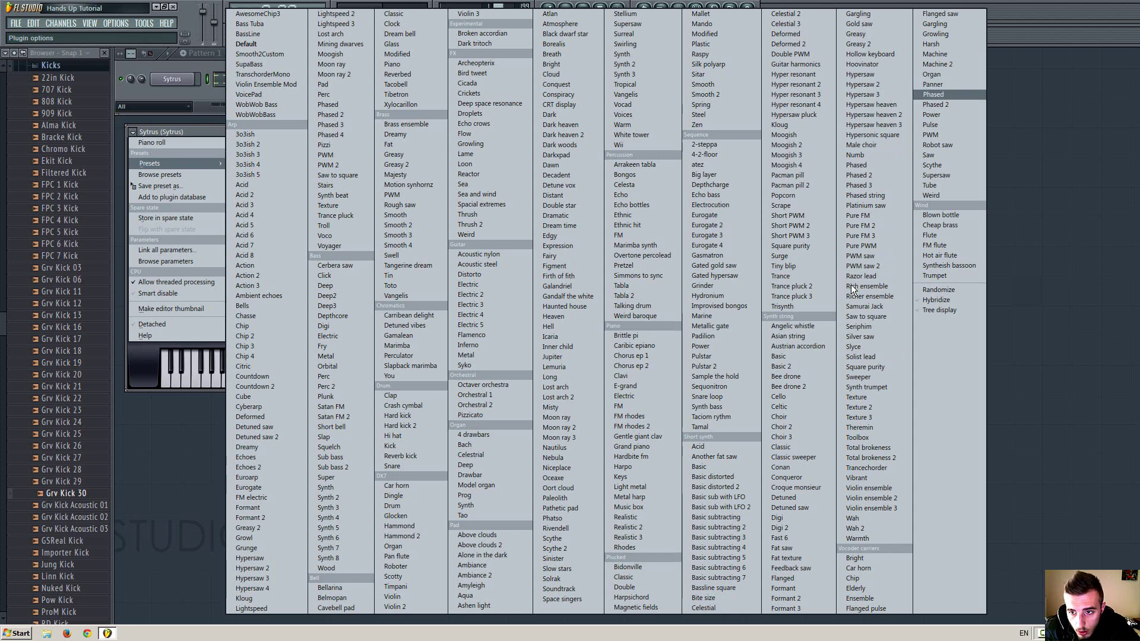
{"action": "key", "text": "p"}
{"action": "key", "text": "p"}
{"action": "key", "text": "p"}
{"action": "key", "text": "p"}
{"action": "key", "text": "p"}
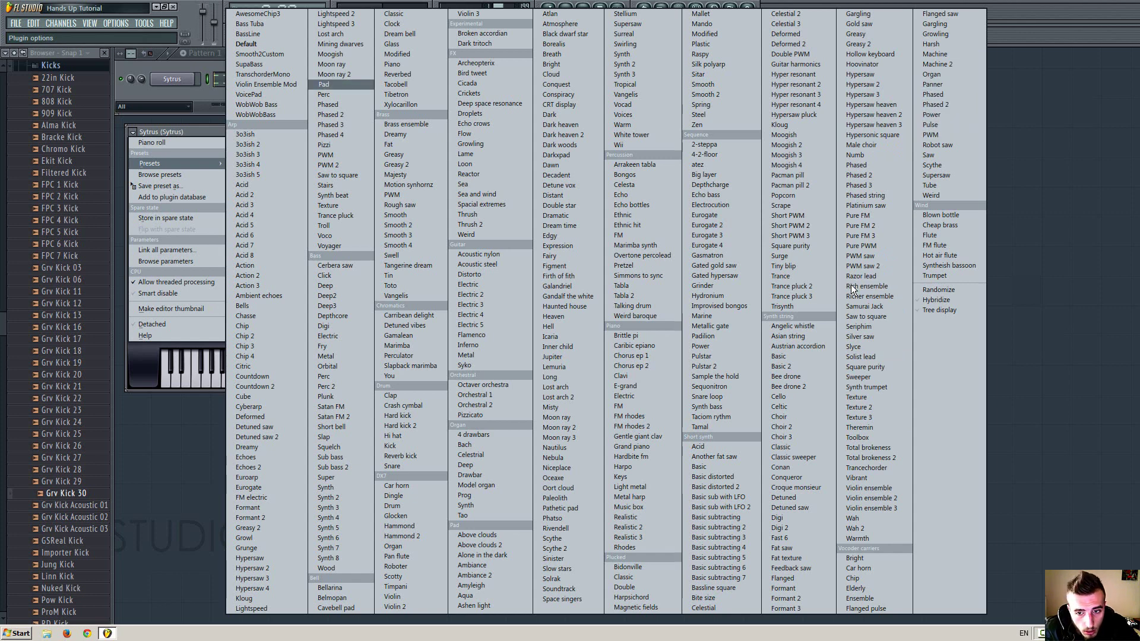
{"action": "key", "text": "p"}
{"action": "key", "text": "p"}
{"action": "key", "text": "p"}
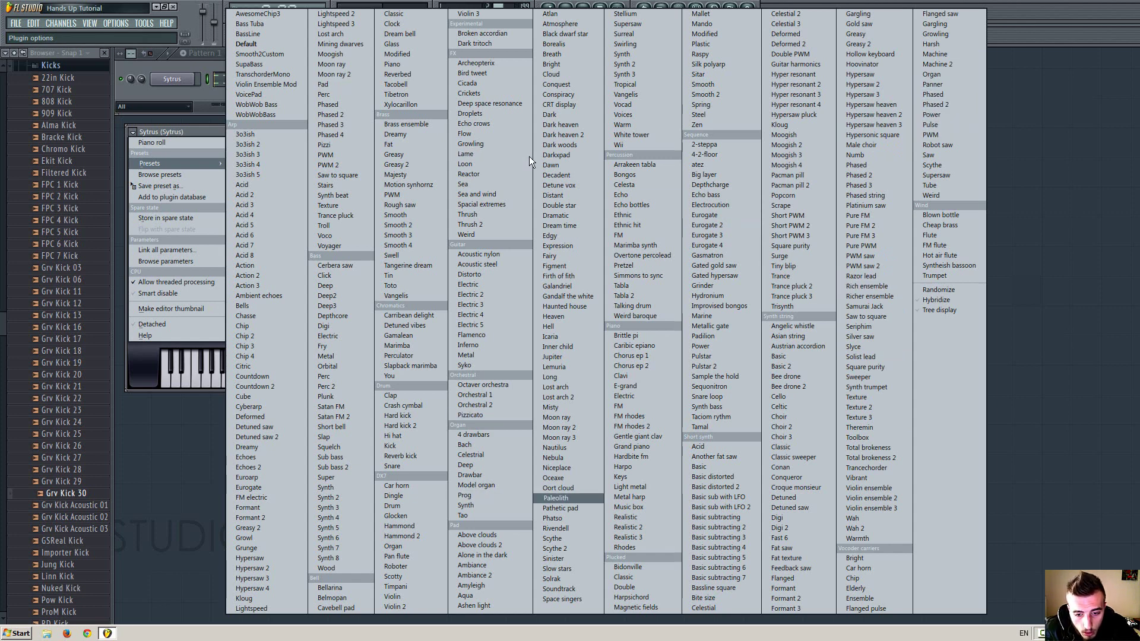
{"action": "key", "text": "p"}
{"action": "key", "text": "p"}
{"action": "key", "text": "p"}
{"action": "key", "text": "p"}
{"action": "key", "text": "p"}
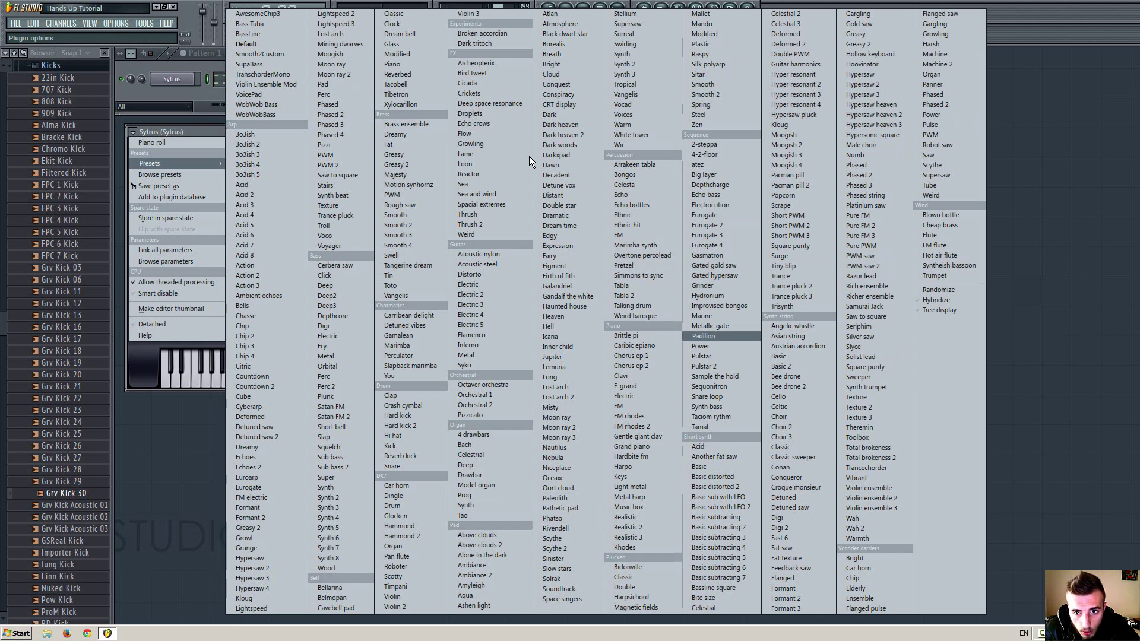
{"action": "key", "text": "p"}
{"action": "key", "text": "p"}
{"action": "key", "text": "p"}
{"action": "key", "text": "p"}
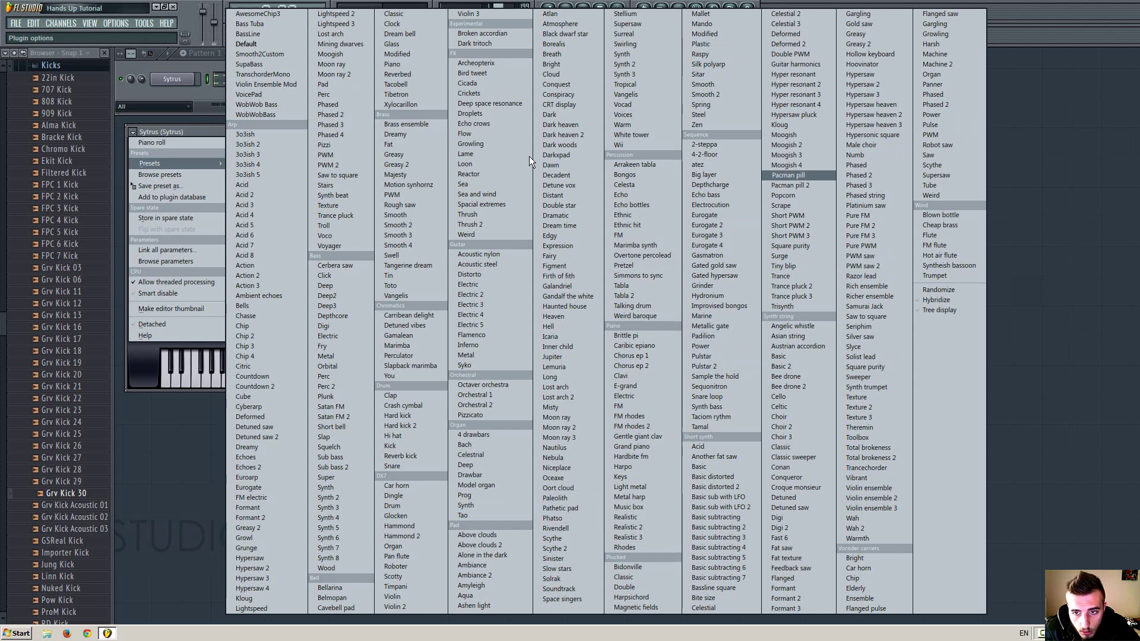
{"action": "key", "text": "p"}
{"action": "key", "text": "p"}
{"action": "key", "text": "p"}
{"action": "key", "text": "p"}
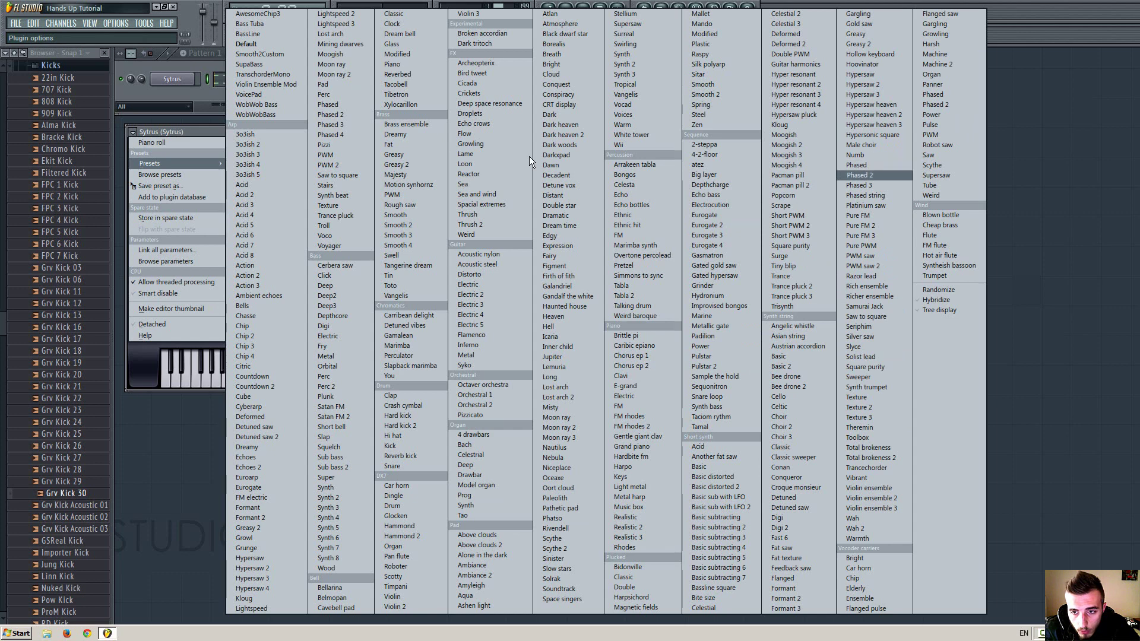
{"action": "key", "text": "p"}
{"action": "left_click", "coordinate": [871, 205]}
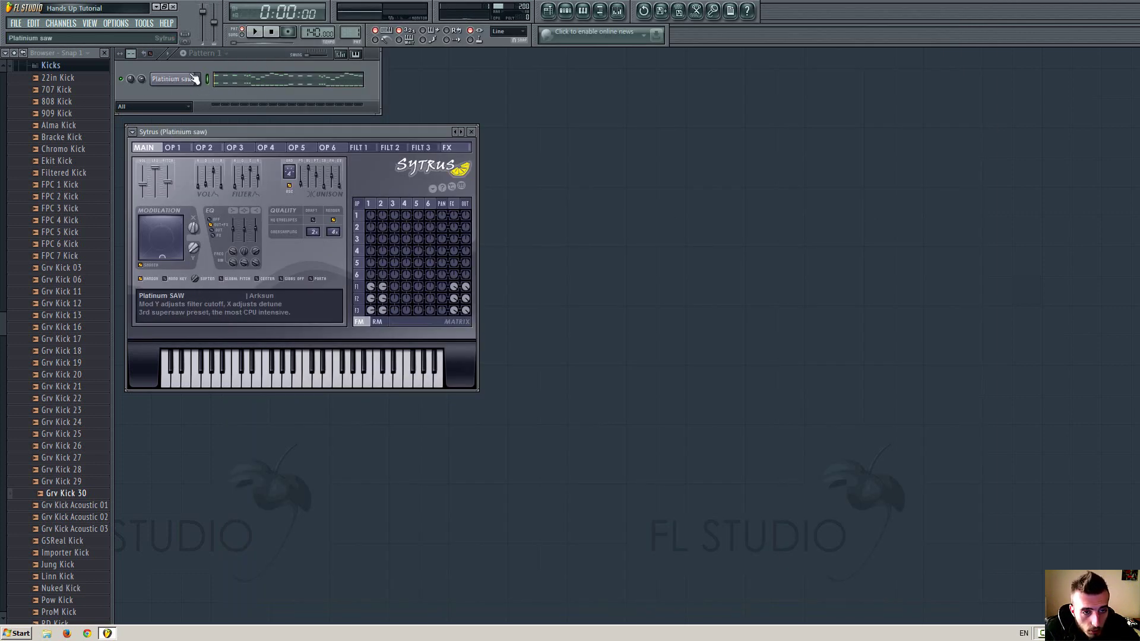
Step: Preview the Platinum saw sound, then replace Sytrus with the Nexus plugin
{"action": "key", "text": "space"}
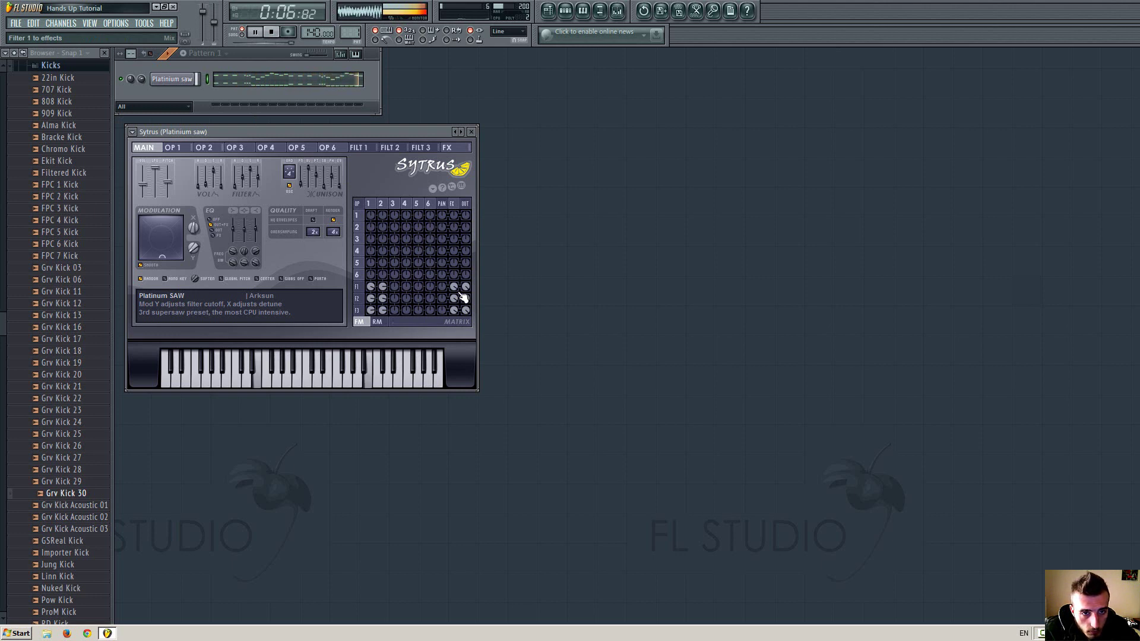
{"action": "key", "text": "space"}
{"action": "right_click", "coordinate": [175, 84]}
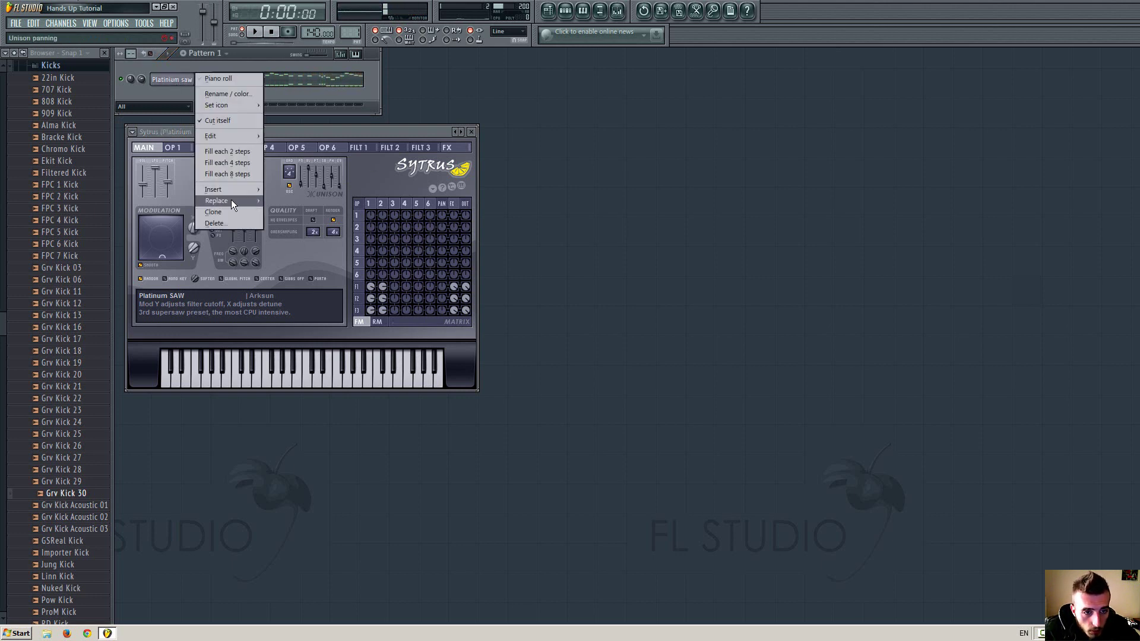
{"action": "mouse_move", "coordinate": [230, 200]}
{"action": "left_click", "coordinate": [312, 451]}
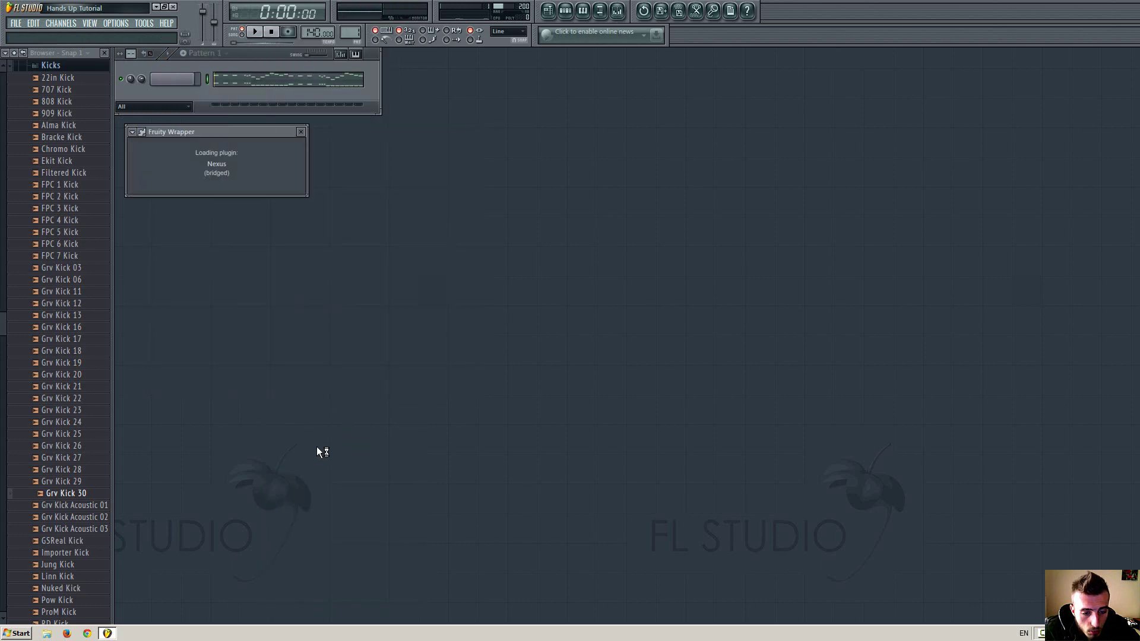
Step: Load the Dance Leads preset LD Hands Up Hook 3 in Nexus
{"action": "left_click", "coordinate": [330, 222]}
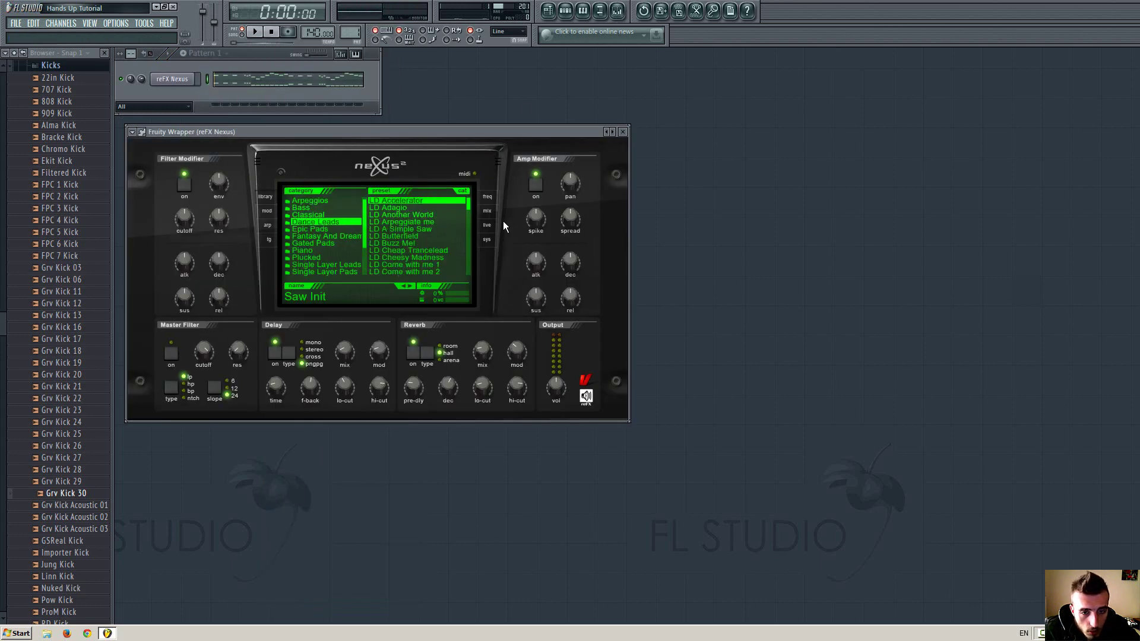
{"action": "left_click_drag", "start_coordinate": [468, 208], "coordinate": [468, 240]}
{"action": "left_click", "coordinate": [422, 242]}
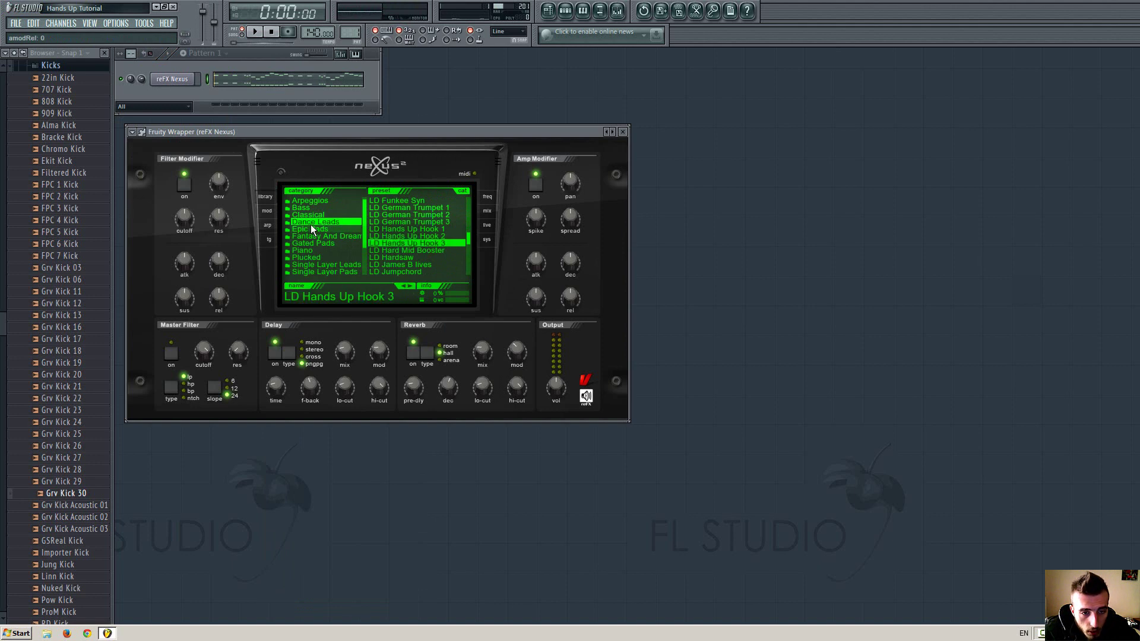
Step: Open the reFX Nexus piano roll and delete all existing notes
{"action": "right_click", "coordinate": [186, 84]}
{"action": "left_click", "coordinate": [205, 81]}
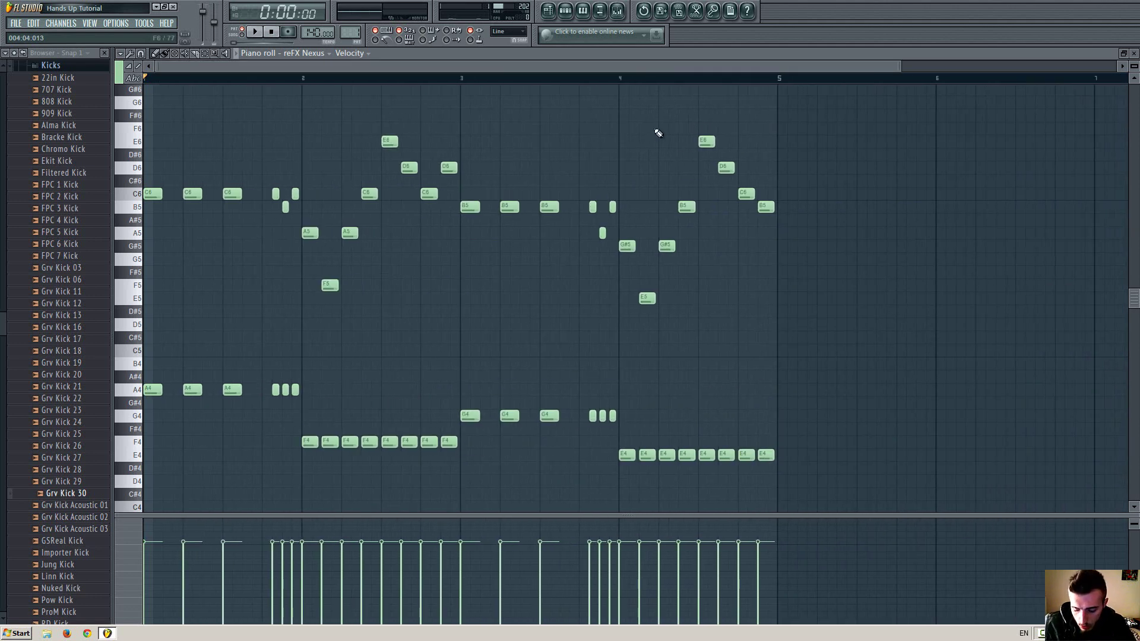
{"action": "key", "text": "ctrl+a"}
{"action": "key", "text": "Delete"}
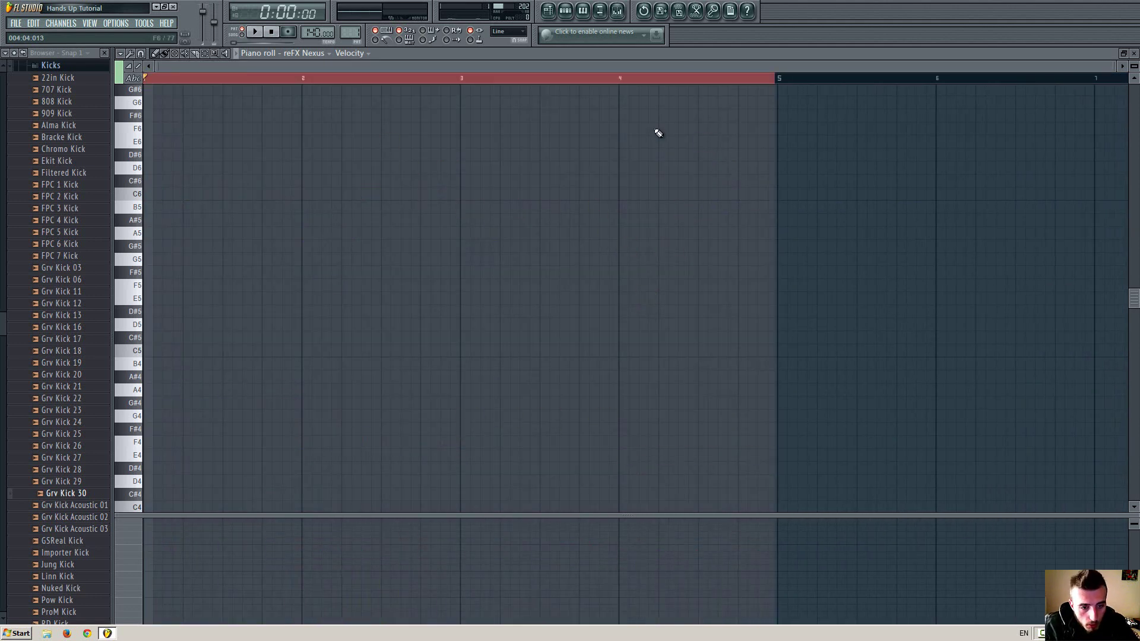
{"action": "scroll", "coordinate": [198, 362], "scroll_direction": "up", "scroll_amount": 1}
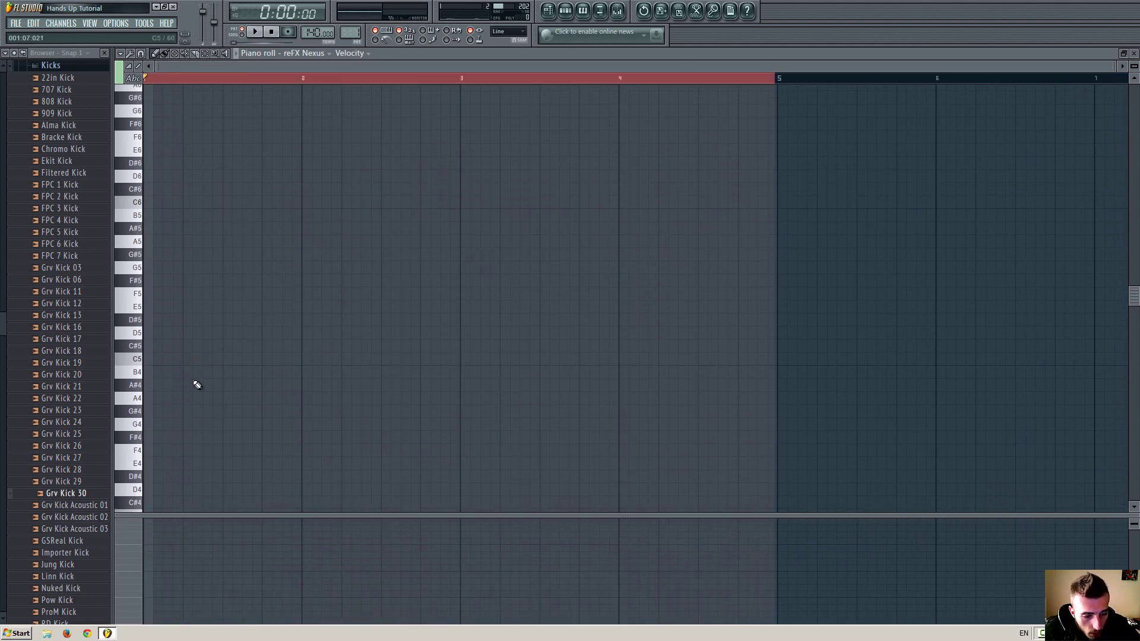
Step: Place the first A4 note at the start and change the snap grid value
{"action": "left_click", "coordinate": [172, 404]}
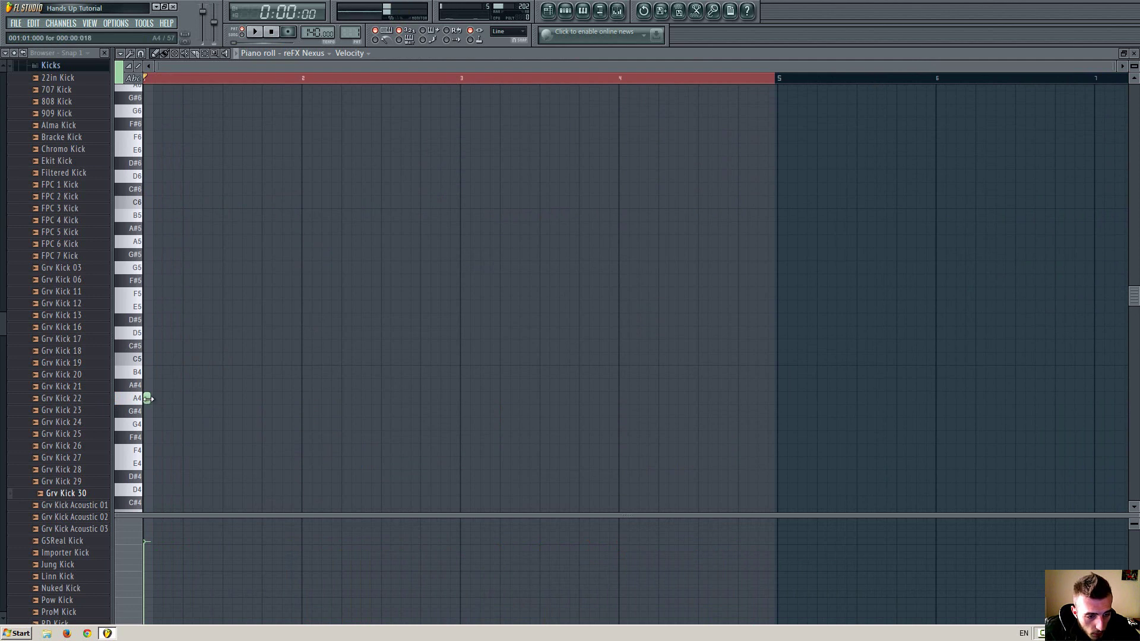
{"action": "left_click", "coordinate": [148, 54]}
{"action": "left_click", "coordinate": [156, 80]}
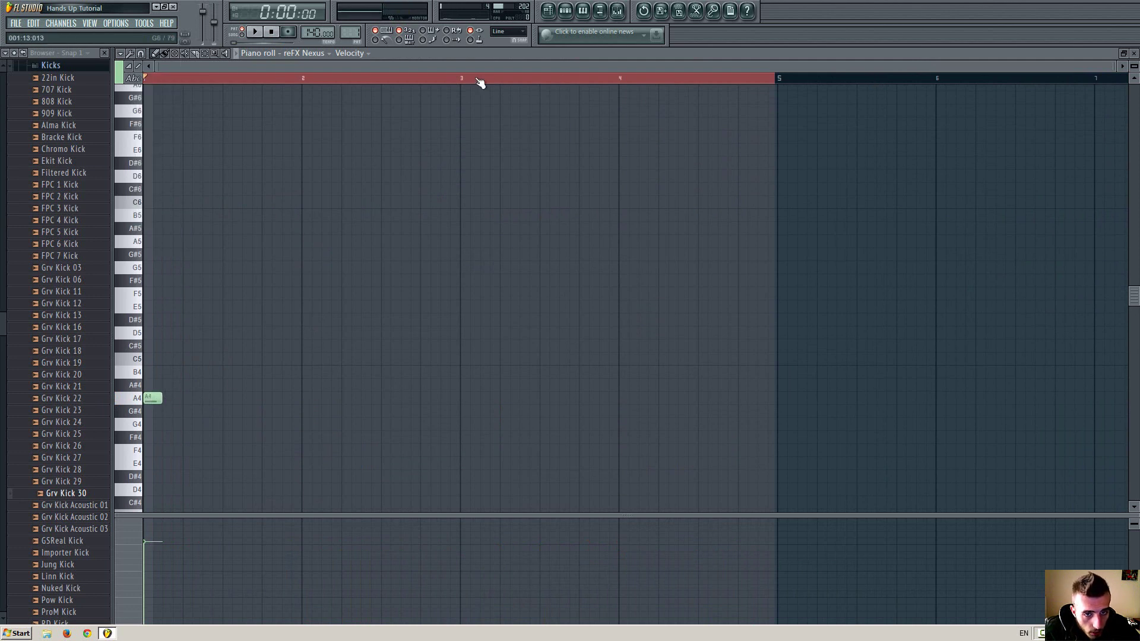
{"action": "left_click", "coordinate": [675, 73]}
{"action": "left_click", "coordinate": [271, 32]}
{"action": "left_click_drag", "start_coordinate": [1114, 68], "coordinate": [911, 68]}
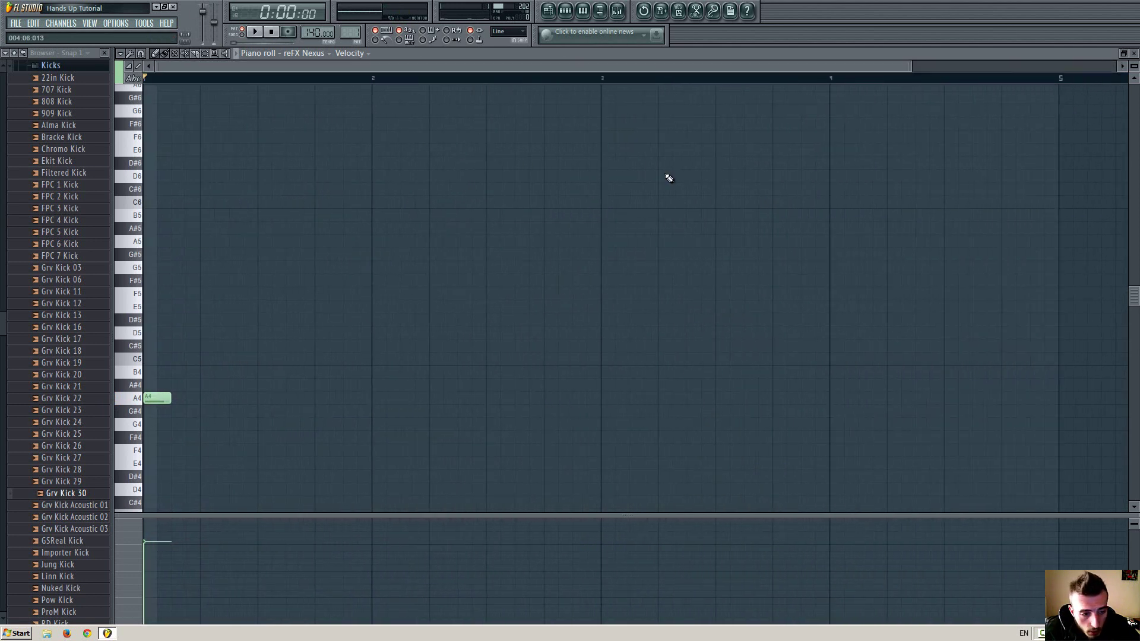
Step: Add three more A4 notes and the F4 bass notes of bar 2
{"action": "left_click", "coordinate": [208, 398]}
{"action": "left_click", "coordinate": [272, 400]}
{"action": "left_click", "coordinate": [334, 398]}
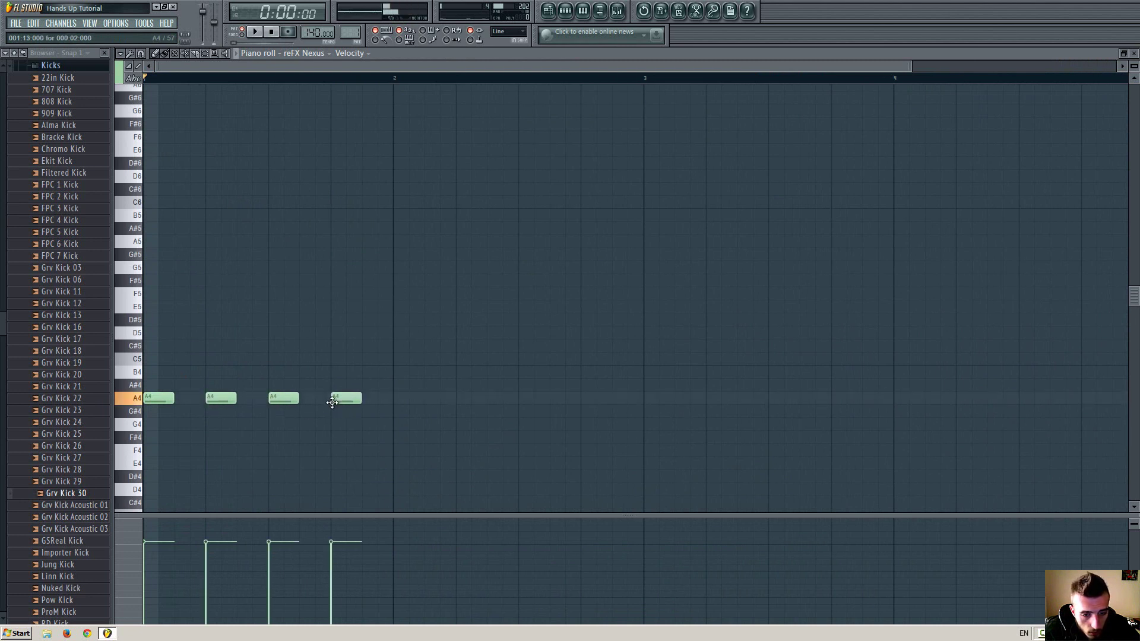
{"action": "left_click", "coordinate": [396, 451]}
{"action": "left_click", "coordinate": [460, 452]}
{"action": "left_click", "coordinate": [522, 452]}
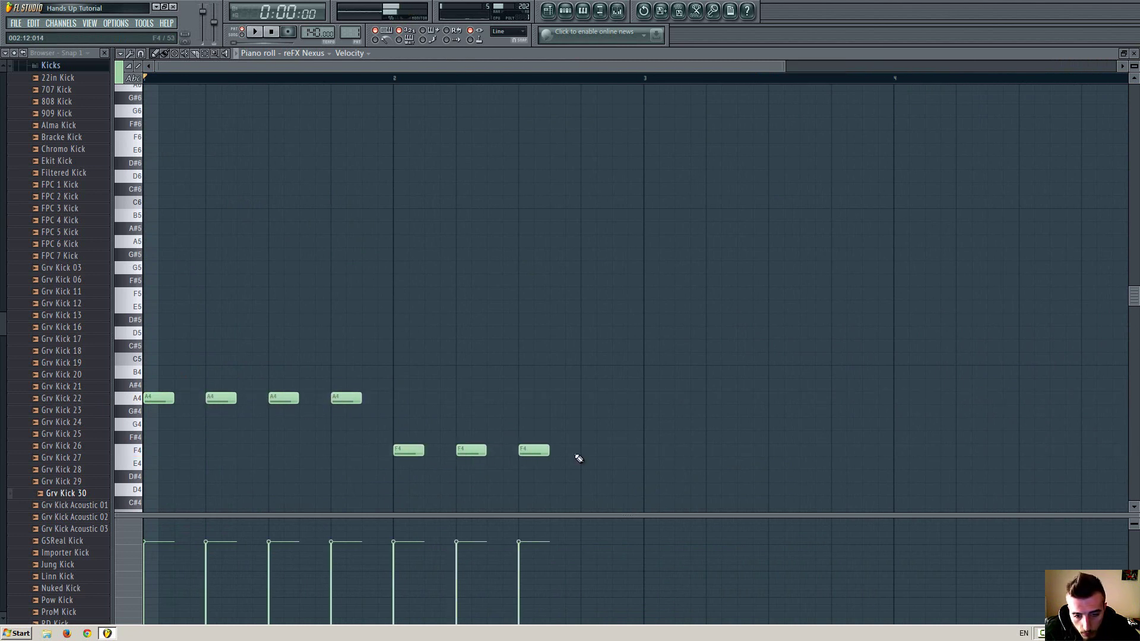
Step: Add the G4 bass notes on each beat of bar 3
{"action": "left_click", "coordinate": [581, 452]}
{"action": "left_click", "coordinate": [648, 426]}
{"action": "left_click", "coordinate": [709, 425]}
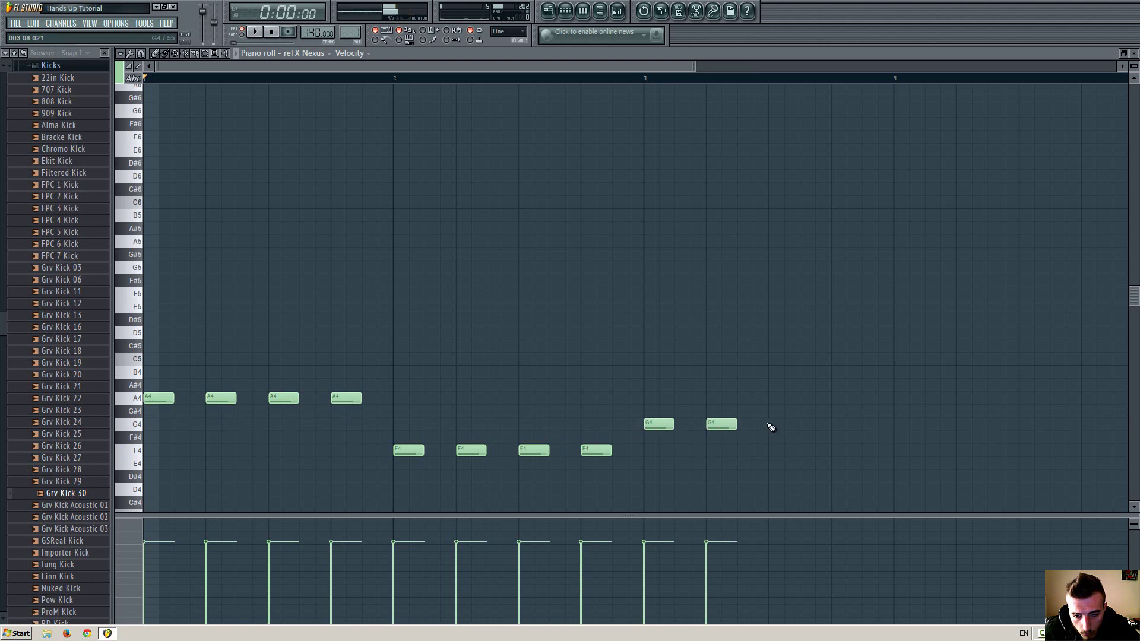
{"action": "left_click", "coordinate": [772, 425]}
{"action": "left_click", "coordinate": [834, 425]}
Step: Add the E4 bass notes on each beat of bar 4
{"action": "left_click", "coordinate": [897, 464]}
{"action": "mouse_move", "coordinate": [894, 463]}
{"action": "left_mouse_down"}
{"action": "mouse_move", "coordinate": [894, 474]}
{"action": "mouse_move", "coordinate": [897, 464]}
{"action": "left_mouse_up"}
{"action": "scroll", "coordinate": [770, 469], "scroll_direction": "right", "scroll_amount": 3}
{"action": "left_click", "coordinate": [772, 466]}
{"action": "left_click", "coordinate": [834, 466]}
{"action": "left_click", "coordinate": [896, 466]}
{"action": "scroll", "coordinate": [648, 333], "scroll_direction": "left", "scroll_amount": 3}
{"action": "scroll", "coordinate": [810, 270], "scroll_direction": "down", "scroll_amount": 3}
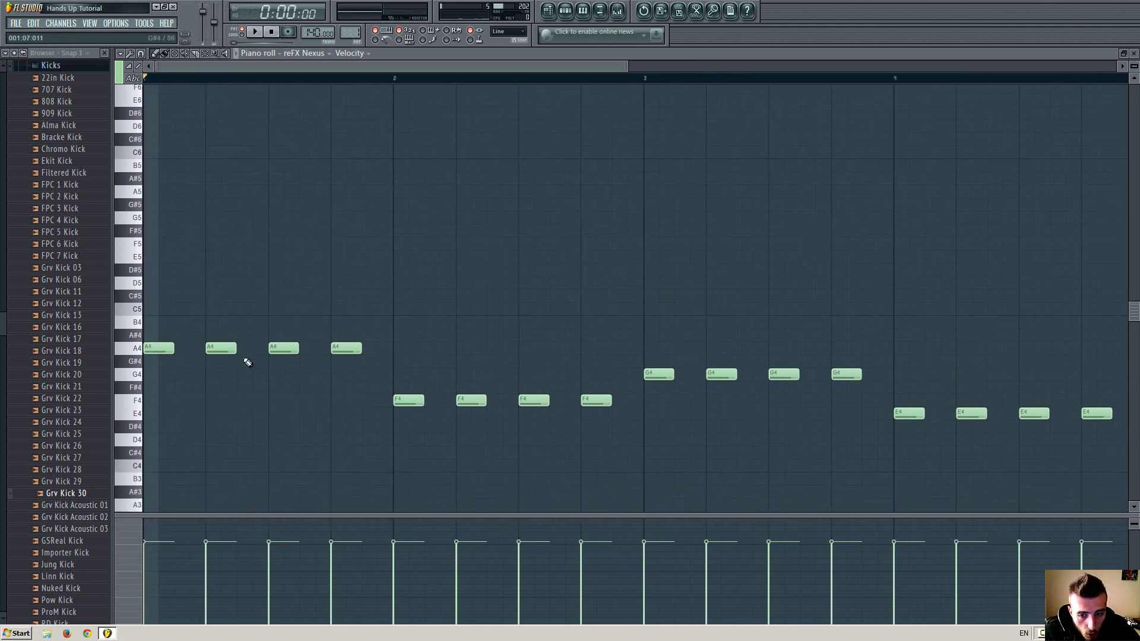
Step: Stack C5/E5 over bar 1's A4 and A4/C5 over bar 2's F4
{"action": "left_click", "coordinate": [153, 308]}
{"action": "left_click", "coordinate": [160, 257]}
{"action": "left_click", "coordinate": [401, 397]}
{"action": "left_click", "coordinate": [397, 349]}
{"action": "left_click", "coordinate": [395, 310]}
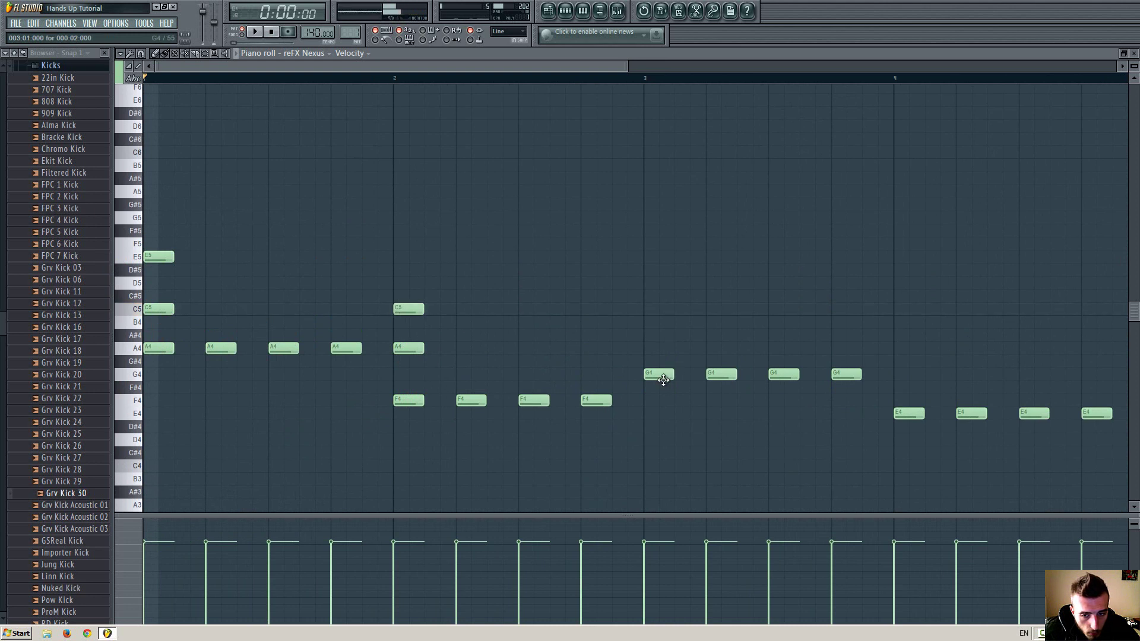
Step: Stack B4/D5 over bar 3's G4 and G#4/B4 over bar 4's E4
{"action": "left_click_drag", "start_coordinate": [644, 331], "coordinate": [646, 321]}
{"action": "left_click", "coordinate": [647, 282]}
{"action": "scroll", "coordinate": [373, 226], "scroll_direction": "right", "scroll_amount": 5}
{"action": "left_click", "coordinate": [557, 351]}
{"action": "left_click", "coordinate": [555, 312]}
{"action": "scroll", "coordinate": [541, 297], "scroll_direction": "left", "scroll_amount": 5}
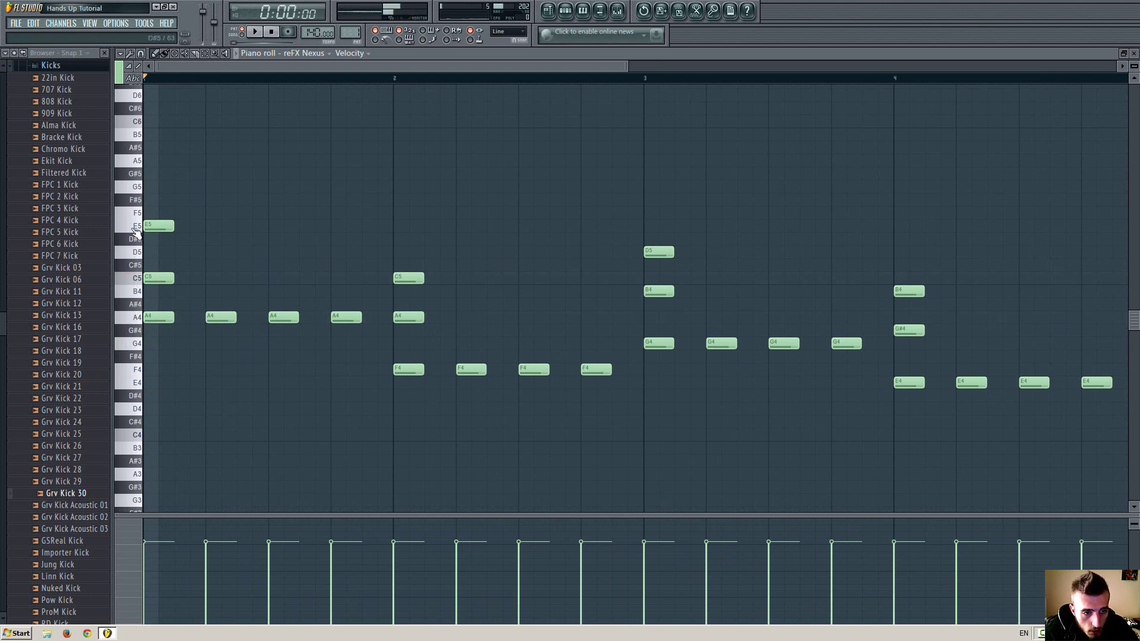
Step: Audition the E5 and E6 pitches on the piano roll keyboard
{"action": "left_click", "coordinate": [136, 231]}
{"action": "scroll", "coordinate": [144, 243], "scroll_direction": "up", "scroll_amount": 3}
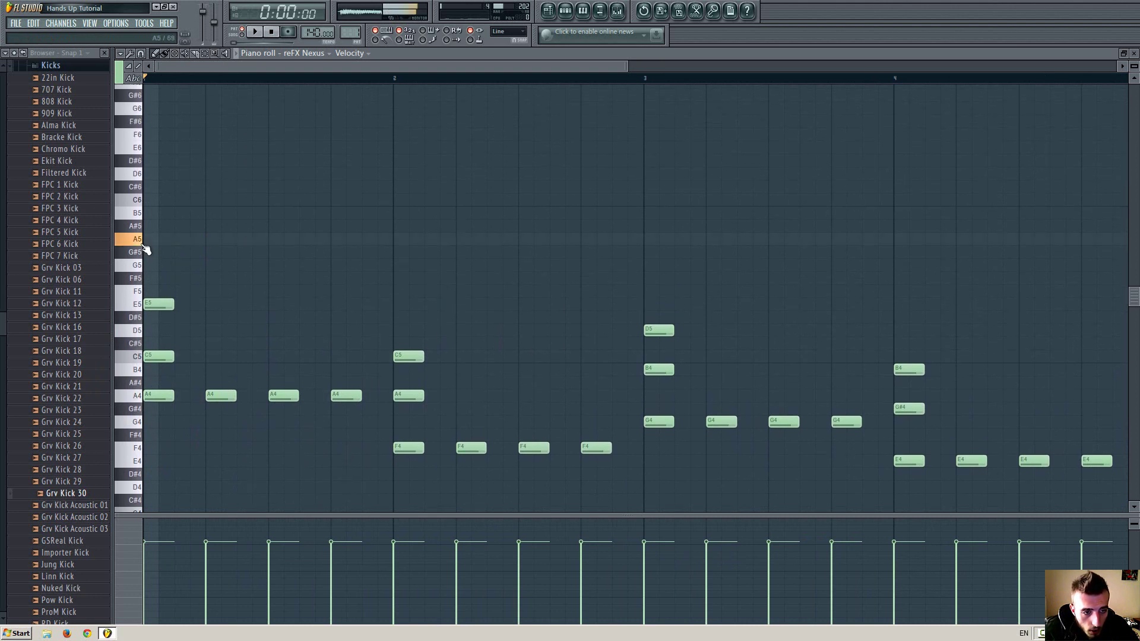
{"action": "left_click", "coordinate": [136, 150]}
{"action": "scroll", "coordinate": [285, 237], "scroll_direction": "up", "scroll_amount": 3}
{"action": "scroll", "coordinate": [286, 236], "scroll_direction": "down", "scroll_amount": 3}
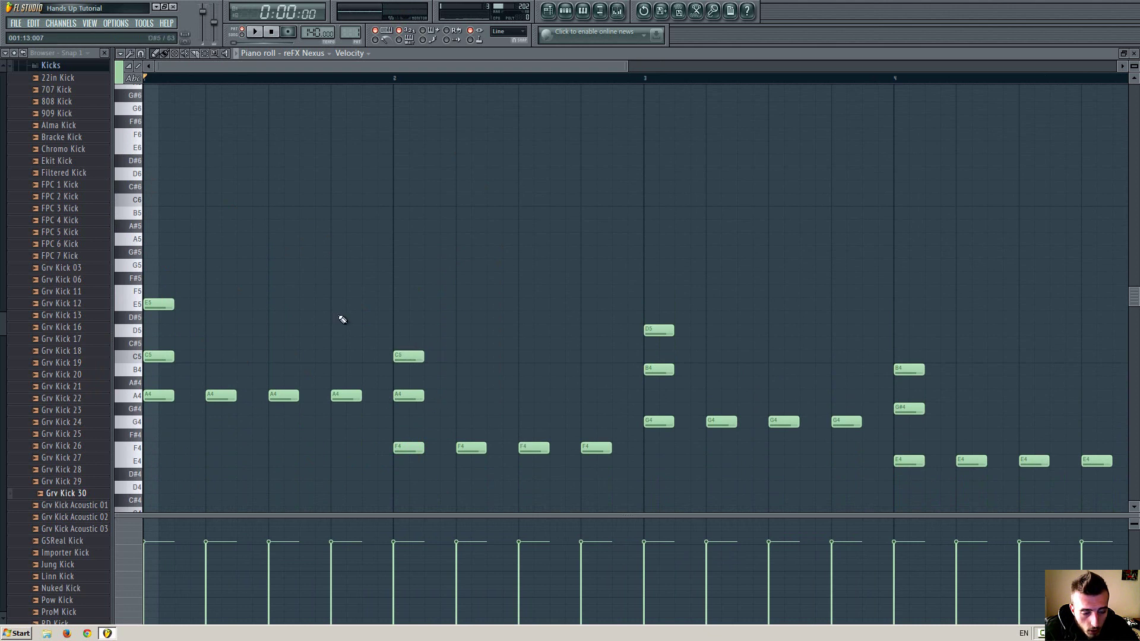
{"action": "mouse_move", "coordinate": [624, 70]}
{"action": "left_mouse_down"}
{"action": "mouse_move", "coordinate": [732, 70]}
{"action": "mouse_move", "coordinate": [618, 64]}
{"action": "left_mouse_up"}
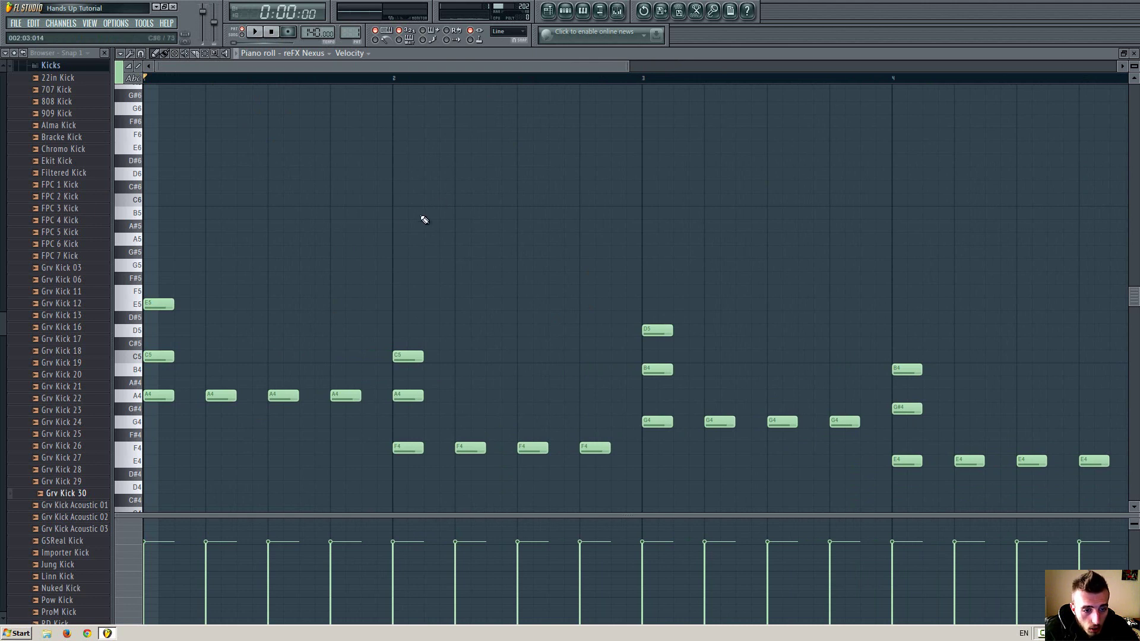
Step: Delete the two chord notes above the bass on the first beat of bars 1–4
{"action": "right_click", "coordinate": [164, 356]}
{"action": "right_click", "coordinate": [166, 304]}
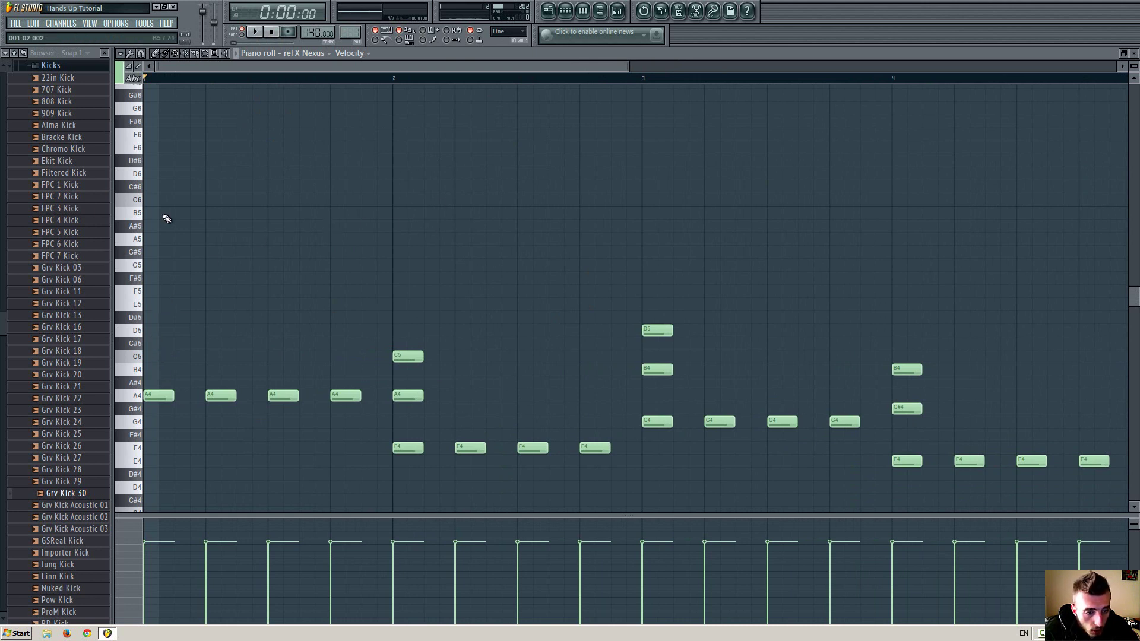
{"action": "right_click", "coordinate": [409, 393]}
{"action": "right_click", "coordinate": [408, 356]}
{"action": "right_click", "coordinate": [657, 369]}
{"action": "right_click", "coordinate": [657, 330]}
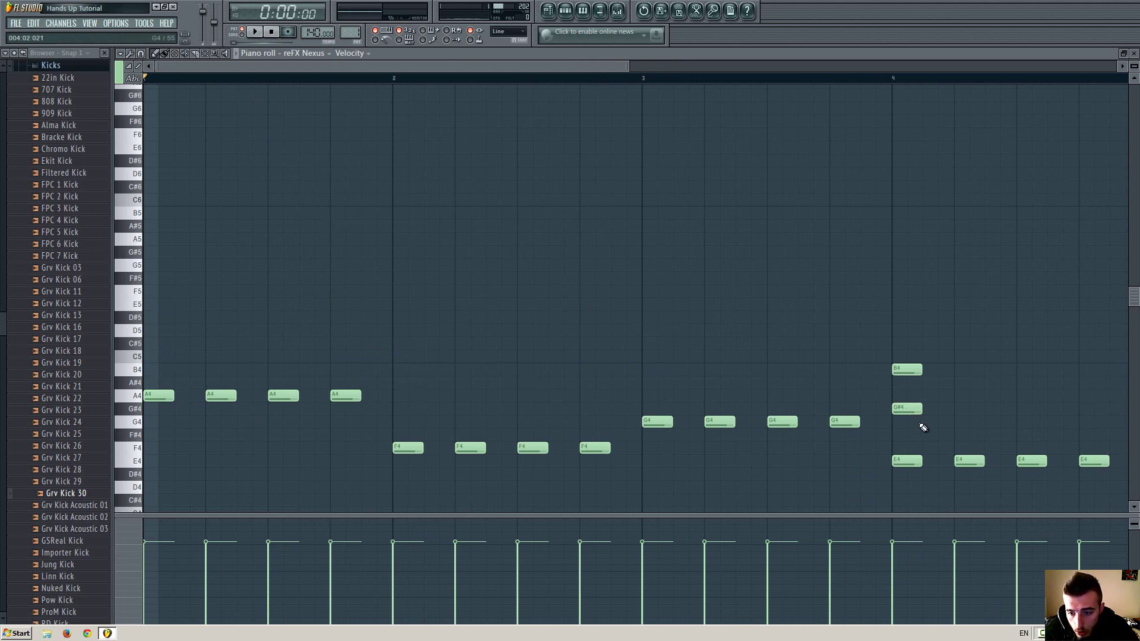
{"action": "right_click", "coordinate": [908, 408]}
{"action": "right_click", "coordinate": [906, 370]}
{"action": "mouse_move", "coordinate": [627, 66]}
{"action": "left_mouse_down"}
{"action": "mouse_move", "coordinate": [608, 67]}
{"action": "mouse_move", "coordinate": [637, 72]}
{"action": "left_mouse_up"}
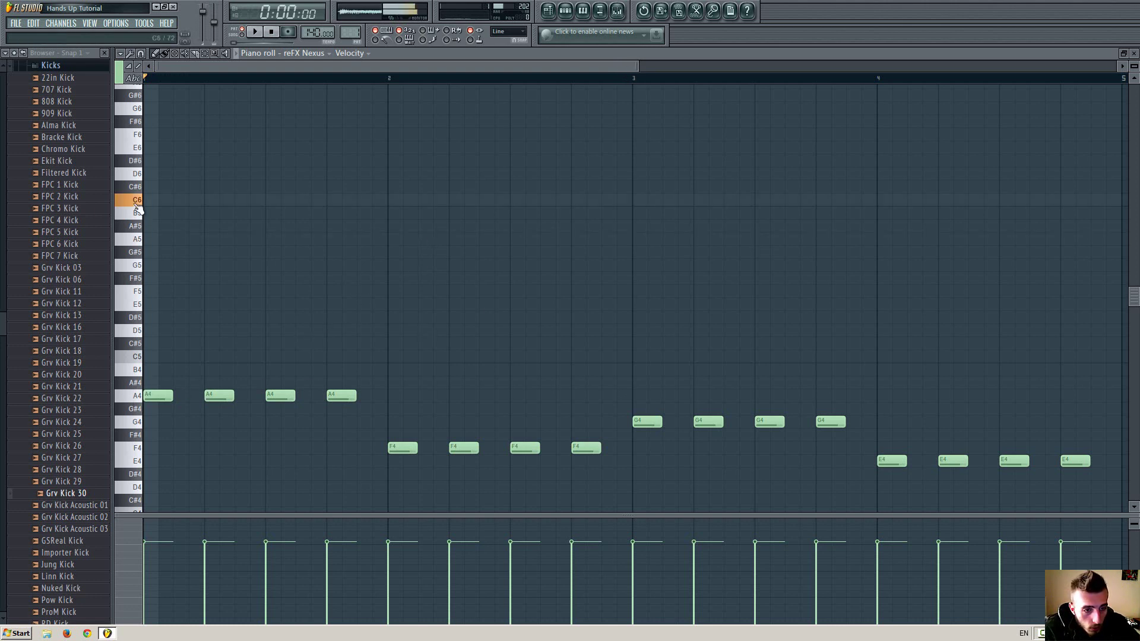
Step: Draw the opening lead: four C6 notes descending through B5 to A5
{"action": "left_click", "coordinate": [158, 200]}
{"action": "left_click", "coordinate": [219, 199]}
{"action": "left_click", "coordinate": [280, 202]}
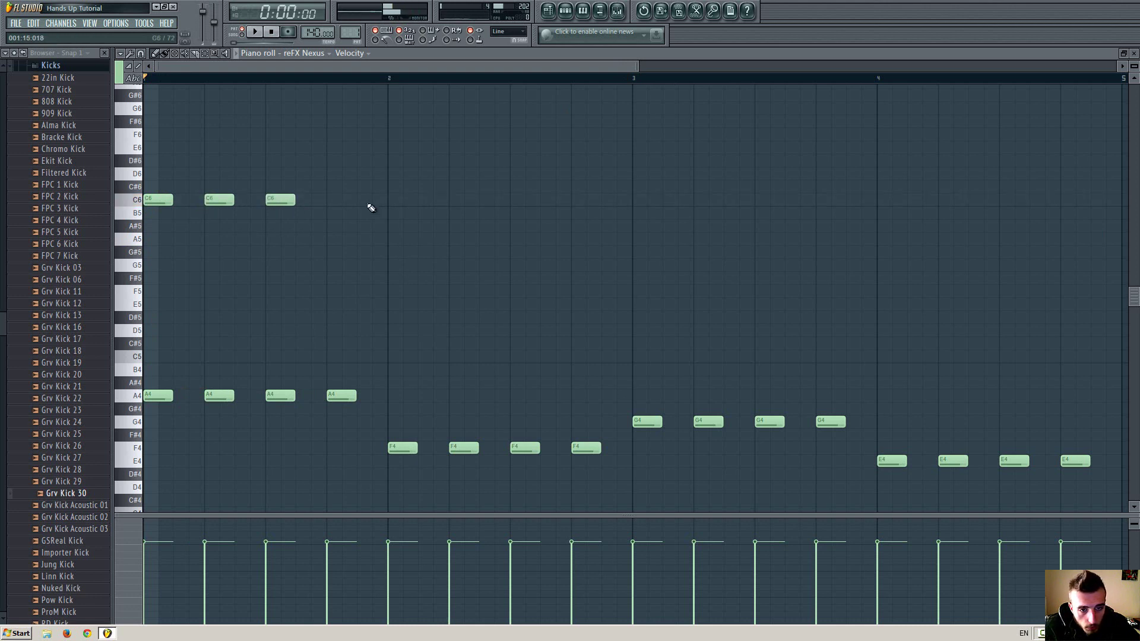
{"action": "left_click", "coordinate": [357, 201]}
{"action": "left_click_drag", "start_coordinate": [363, 204], "coordinate": [356, 203]}
{"action": "left_click", "coordinate": [364, 212]}
{"action": "left_click", "coordinate": [380, 199]}
{"action": "left_click", "coordinate": [396, 240]}
{"action": "left_click_drag", "start_coordinate": [410, 243], "coordinate": [418, 243]}
Step: Continue bar 2 with F5, A5 and C6 up to an E6 peak, then D6, C6, B5
{"action": "left_click", "coordinate": [423, 290]}
{"action": "left_click", "coordinate": [456, 238]}
{"action": "left_click_drag", "start_coordinate": [484, 214], "coordinate": [543, 173]}
{"action": "left_click", "coordinate": [514, 136]}
{"action": "left_click", "coordinate": [577, 201]}
{"action": "left_click", "coordinate": [603, 214]}
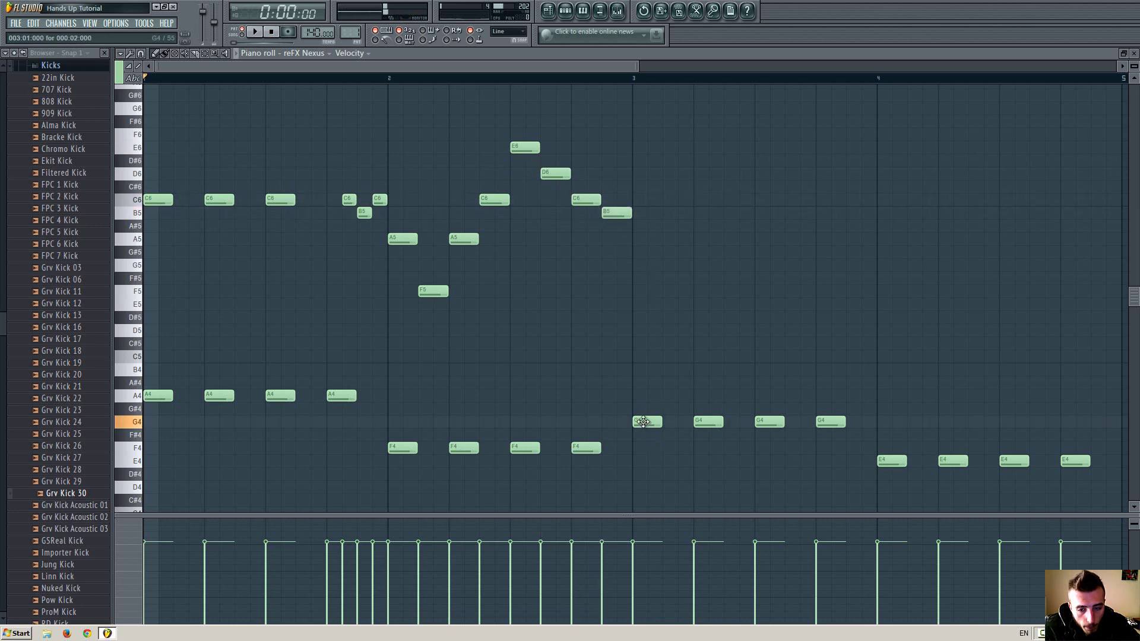
Step: Audition the melody, raise bar 2's last B5 to D6, and start bar 3 with C6, B5
{"action": "left_click_drag", "start_coordinate": [638, 231], "coordinate": [636, 266]}
{"action": "key", "text": "space"}
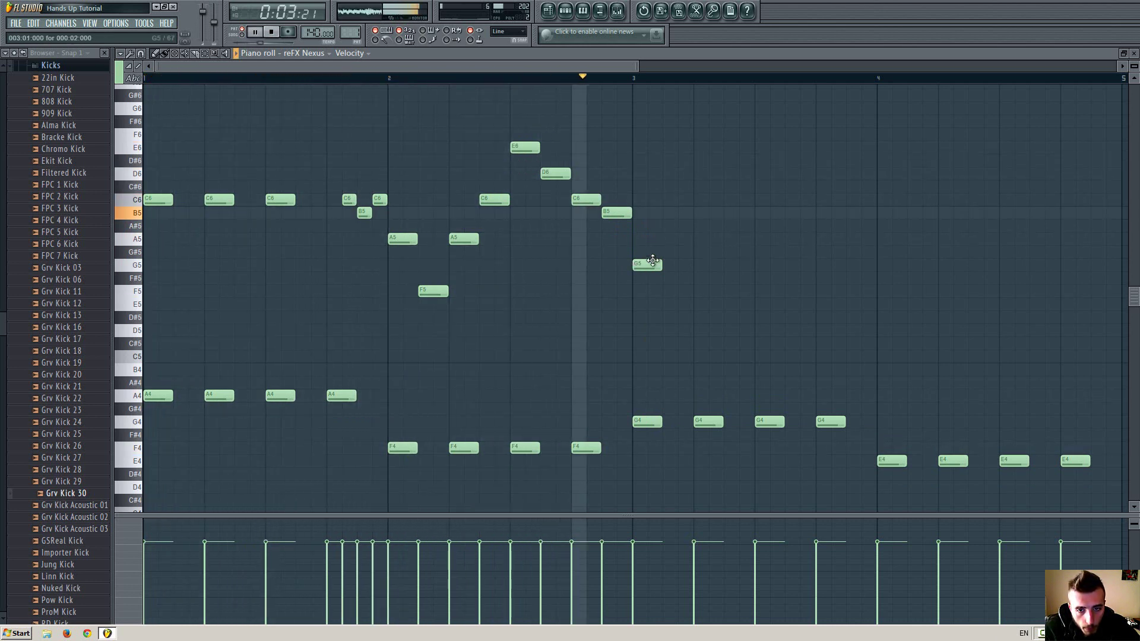
{"action": "key", "text": "space"}
{"action": "left_click_drag", "start_coordinate": [614, 209], "coordinate": [614, 169]}
{"action": "left_click", "coordinate": [640, 200]}
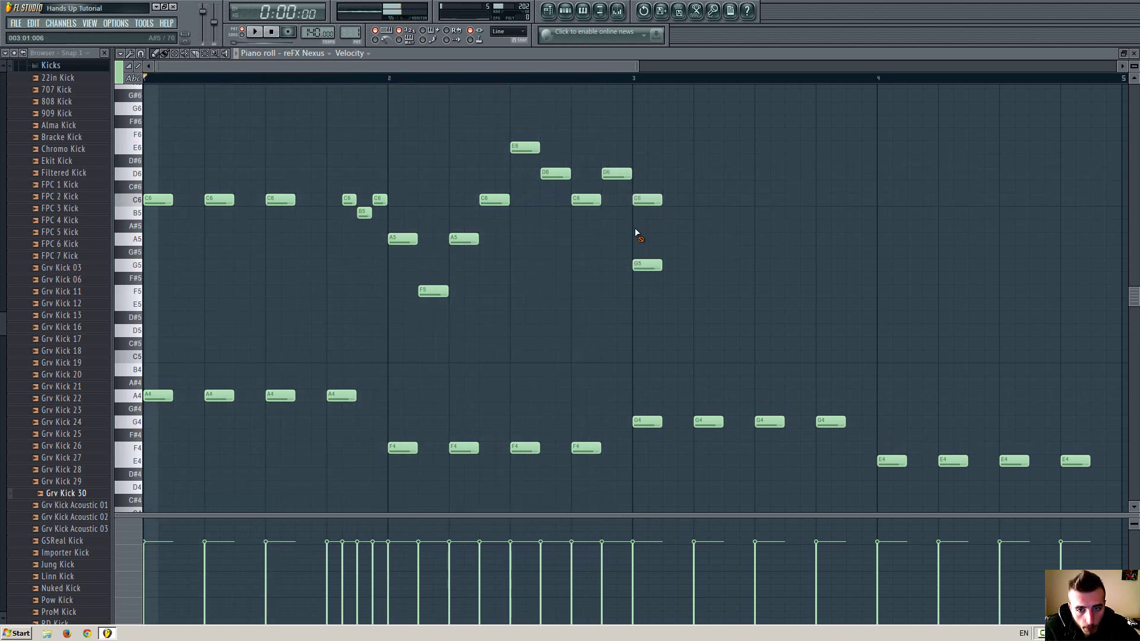
{"action": "left_click", "coordinate": [637, 212]}
Step: Fill bar 3 with repeated B5 notes, a G5 and a short B5 leading into bar 4
{"action": "right_click", "coordinate": [659, 264]}
{"action": "left_click", "coordinate": [700, 214]}
{"action": "left_click", "coordinate": [763, 214]}
{"action": "left_click", "coordinate": [822, 214]}
{"action": "left_click_drag", "start_coordinate": [824, 213], "coordinate": [839, 213]}
{"action": "left_click_drag", "start_coordinate": [853, 252], "coordinate": [853, 265]}
{"action": "left_click", "coordinate": [868, 213]}
Step: Write bar 4's closing run of E6, B5, C6, B5, A5 and G5, then play it
{"action": "left_click", "coordinate": [886, 147]}
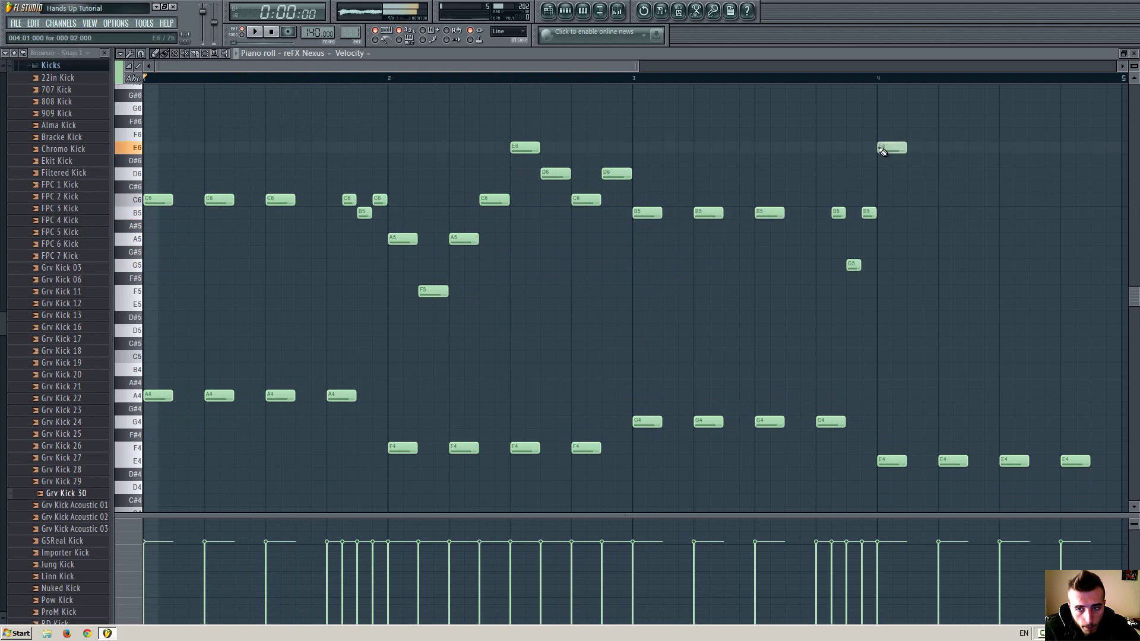
{"action": "left_click", "coordinate": [944, 200]}
{"action": "left_click_drag", "start_coordinate": [971, 200], "coordinate": [974, 213]}
{"action": "left_click", "coordinate": [1009, 201]}
{"action": "left_click", "coordinate": [1038, 212]}
{"action": "left_click", "coordinate": [1068, 239]}
{"action": "left_click", "coordinate": [1097, 265]}
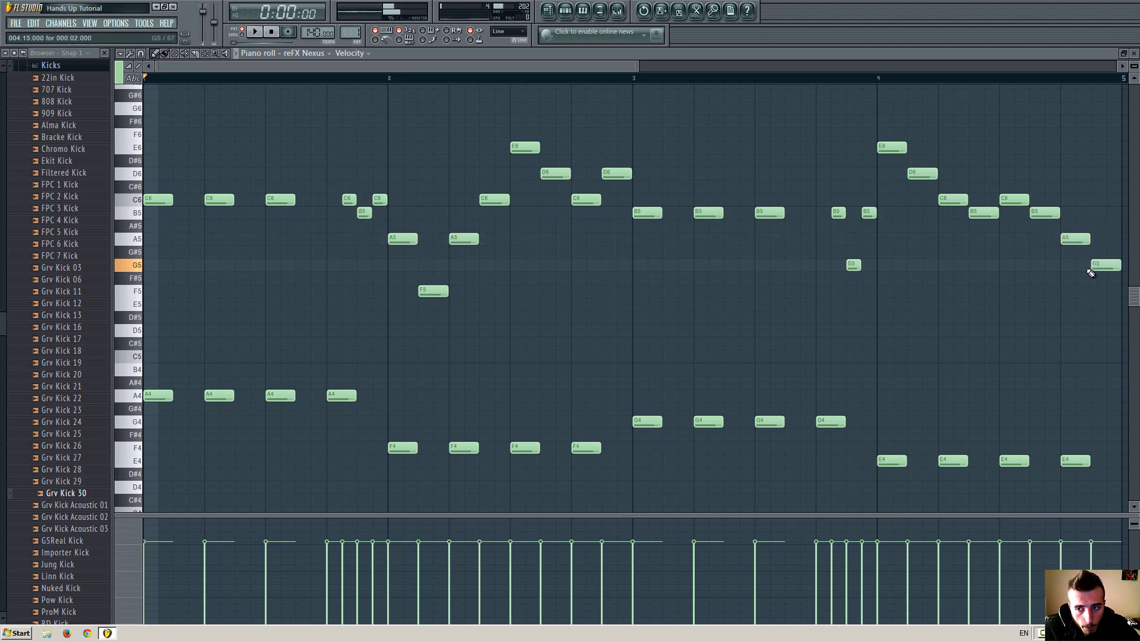
{"action": "key", "text": "space"}
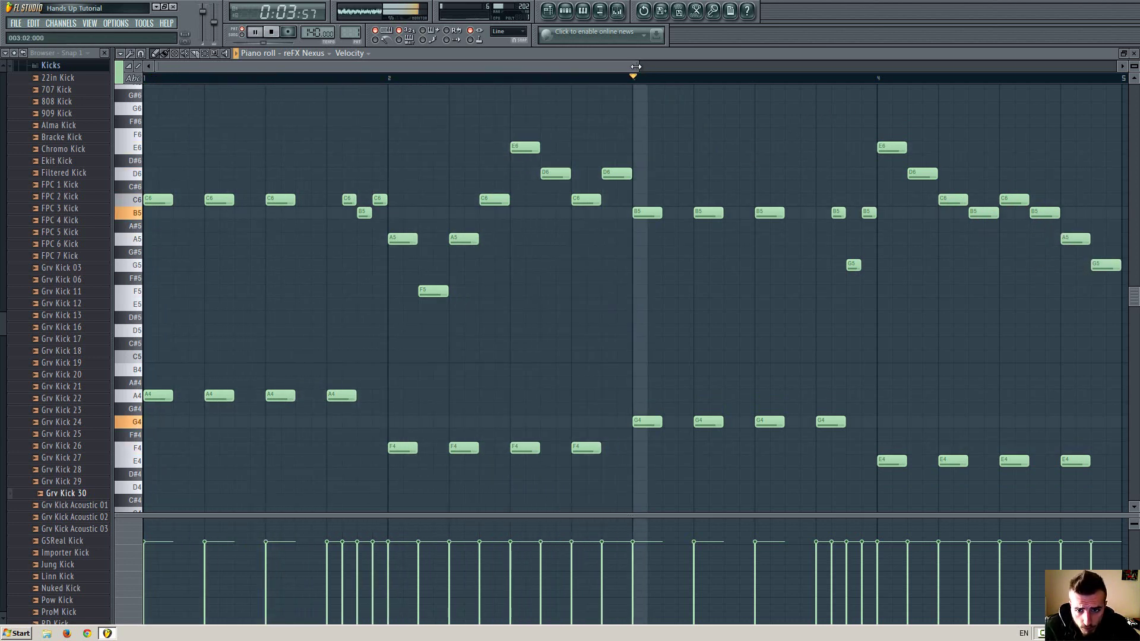
Step: Rework bar 4: raise G5 to A5, lower E6 and D6 to E5, add G#5, remove C6
{"action": "scroll", "coordinate": [562, 89], "scroll_direction": "right", "scroll_amount": 4}
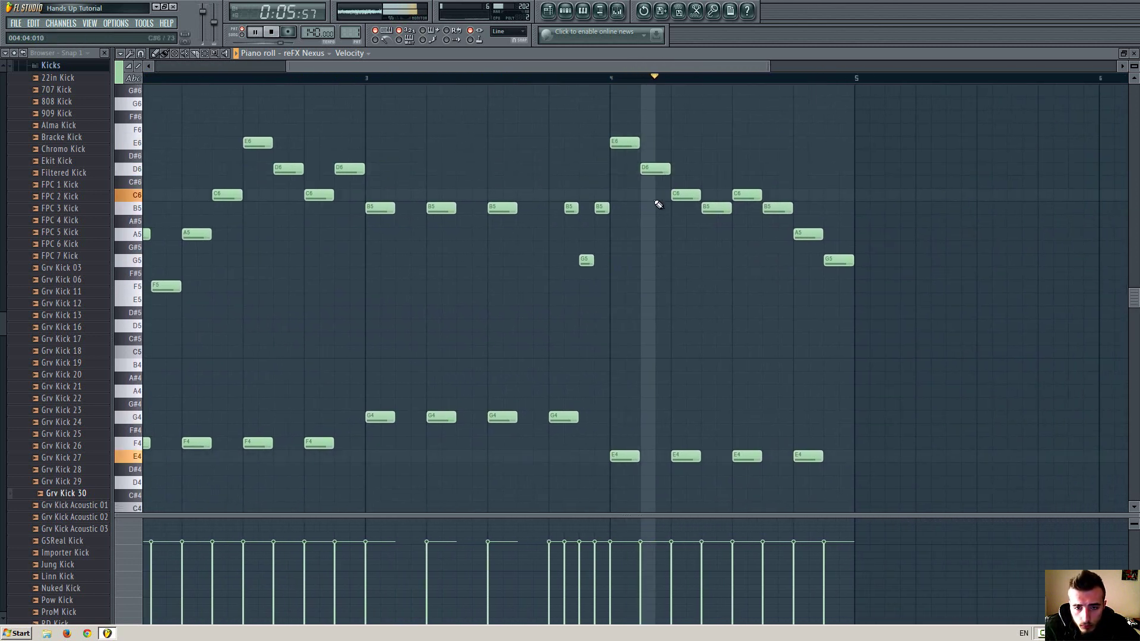
{"action": "left_click", "coordinate": [555, 80]}
{"action": "key", "text": "space"}
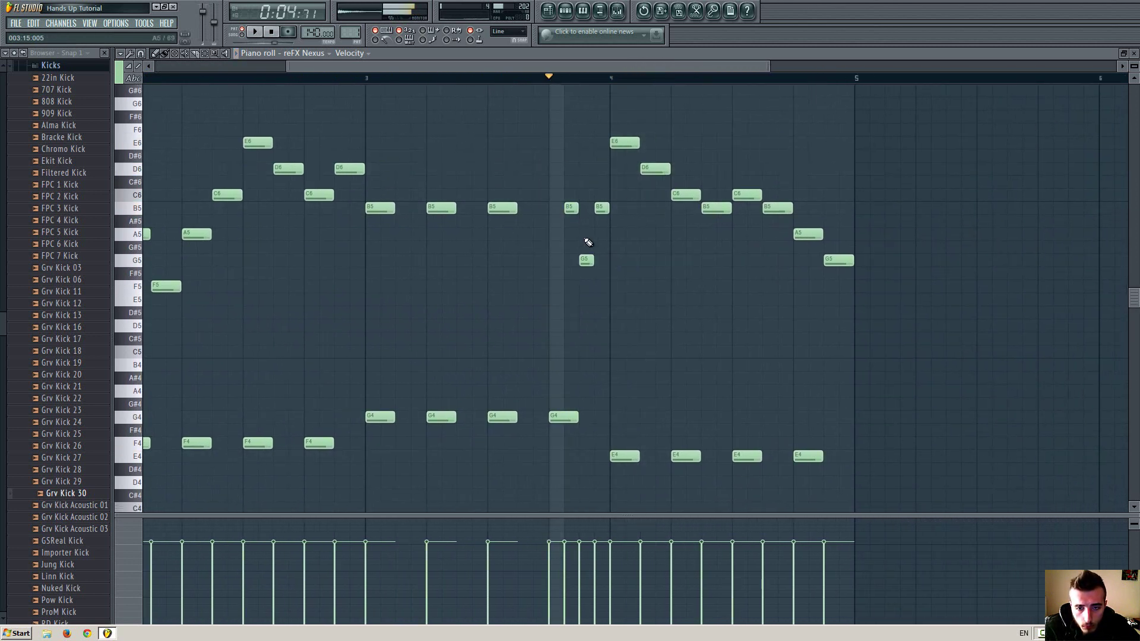
{"action": "left_click_drag", "start_coordinate": [586, 258], "coordinate": [587, 234]}
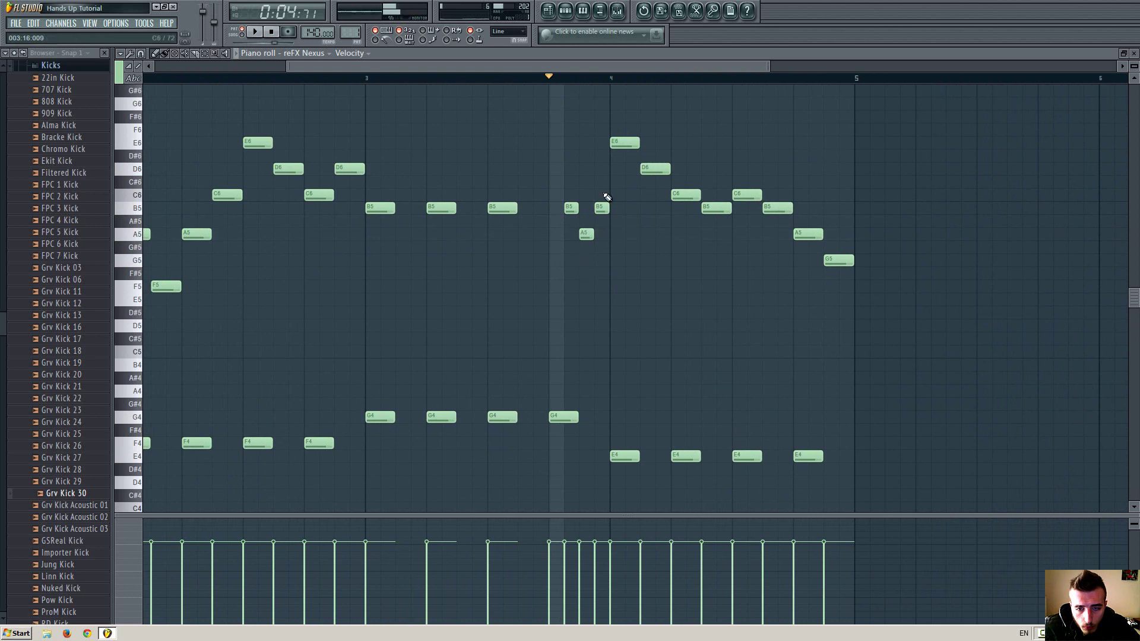
{"action": "left_click_drag", "start_coordinate": [620, 143], "coordinate": [621, 261]}
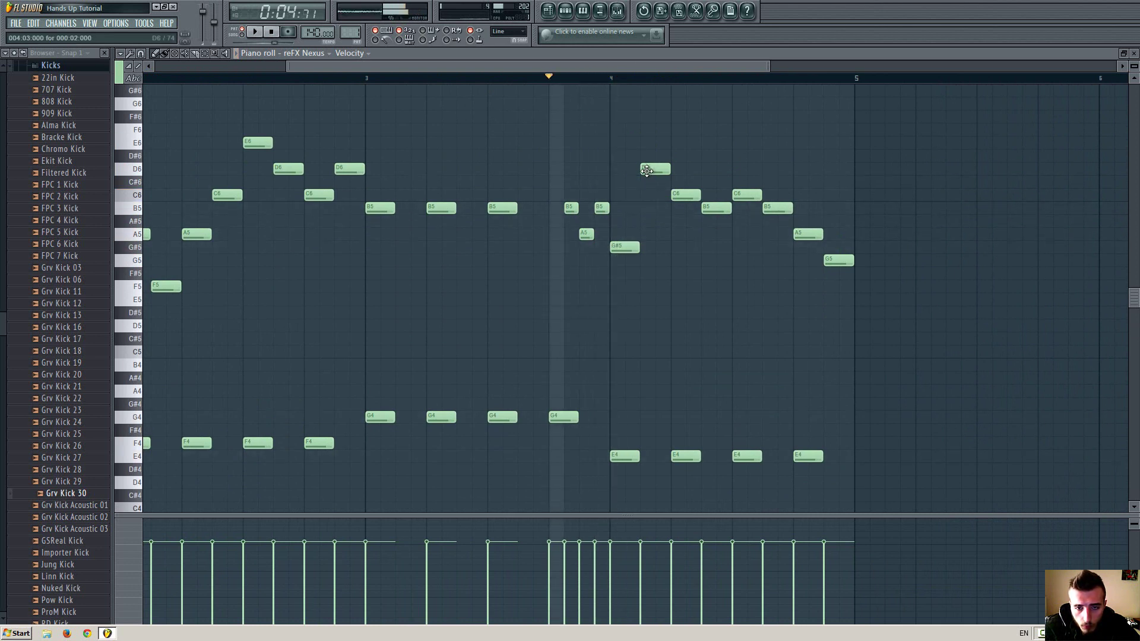
{"action": "left_click_drag", "start_coordinate": [647, 171], "coordinate": [657, 300]}
{"action": "left_click", "coordinate": [683, 247]}
{"action": "right_click", "coordinate": [686, 195]}
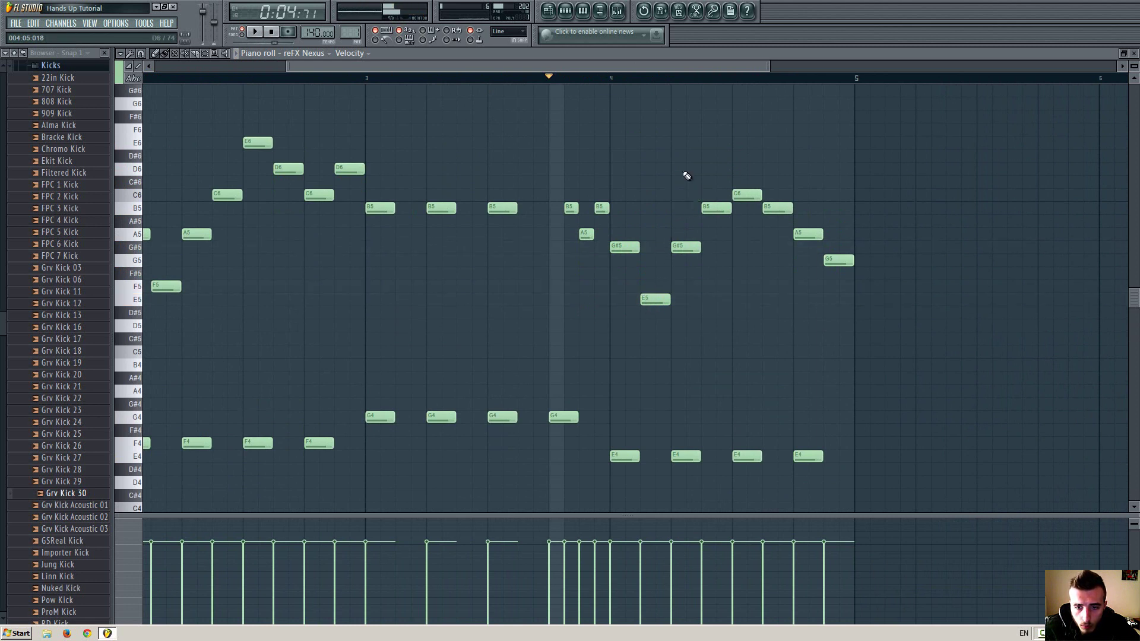
{"action": "key", "text": "space"}
Step: Add a descending E6, D6, C6, B5 run in bar 4's second half and play it back
{"action": "left_click", "coordinate": [742, 143]}
{"action": "left_click", "coordinate": [772, 170]}
{"action": "left_click", "coordinate": [817, 195]}
{"action": "left_click_drag", "start_coordinate": [797, 198], "coordinate": [785, 197]}
{"action": "left_click", "coordinate": [831, 208]}
{"action": "key", "text": "space"}
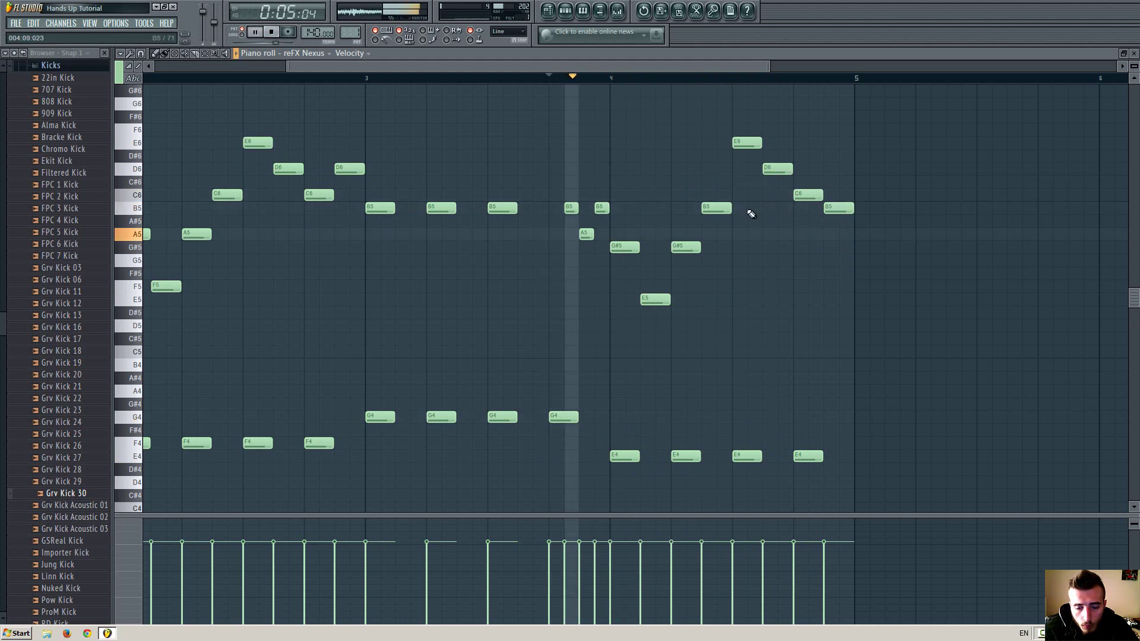
{"action": "left_click_drag", "start_coordinate": [465, 66], "coordinate": [333, 63]}
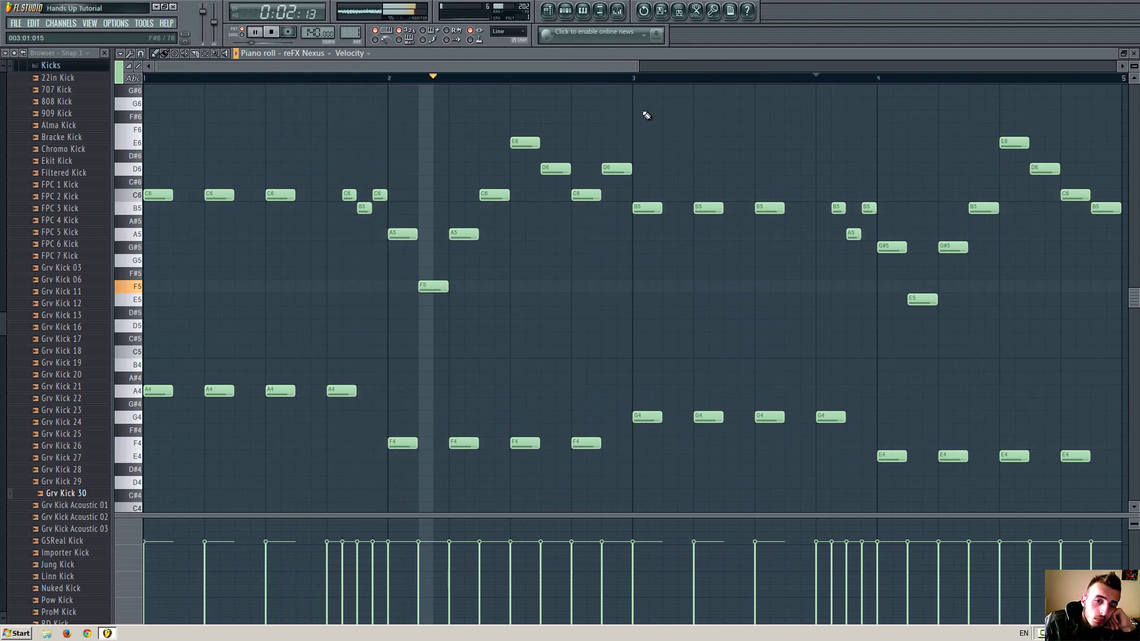
{"action": "left_click_drag", "start_coordinate": [637, 65], "coordinate": [676, 61]}
{"action": "key", "text": "space"}
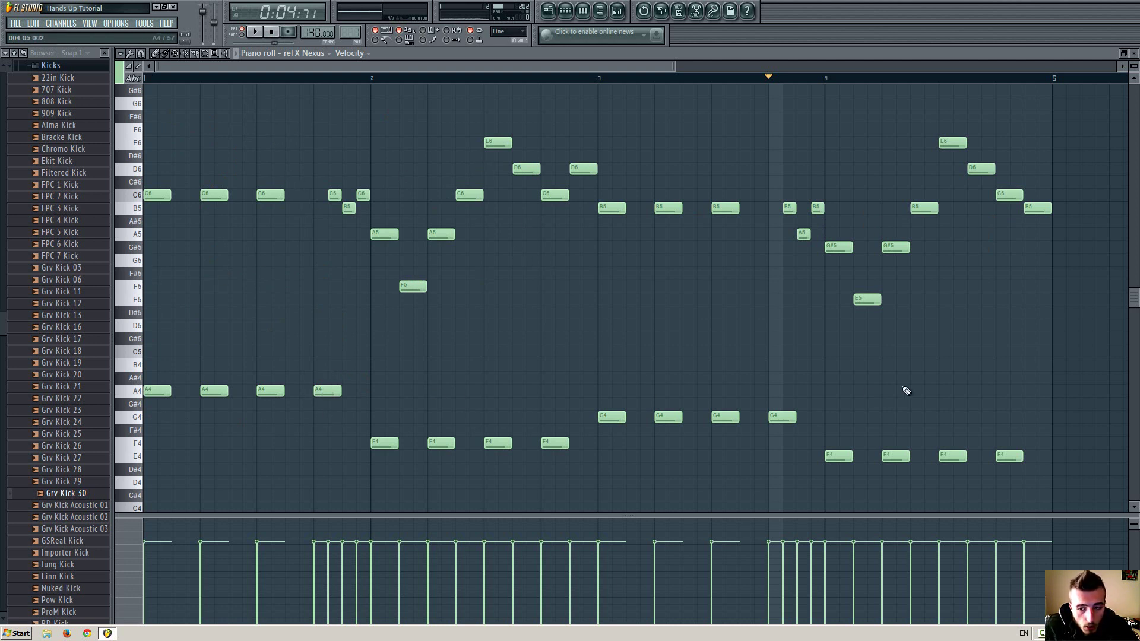
Step: Move the fourth A4 bass note one step later and add two quick A4s after it
{"action": "left_click_drag", "start_coordinate": [327, 392], "coordinate": [341, 391]}
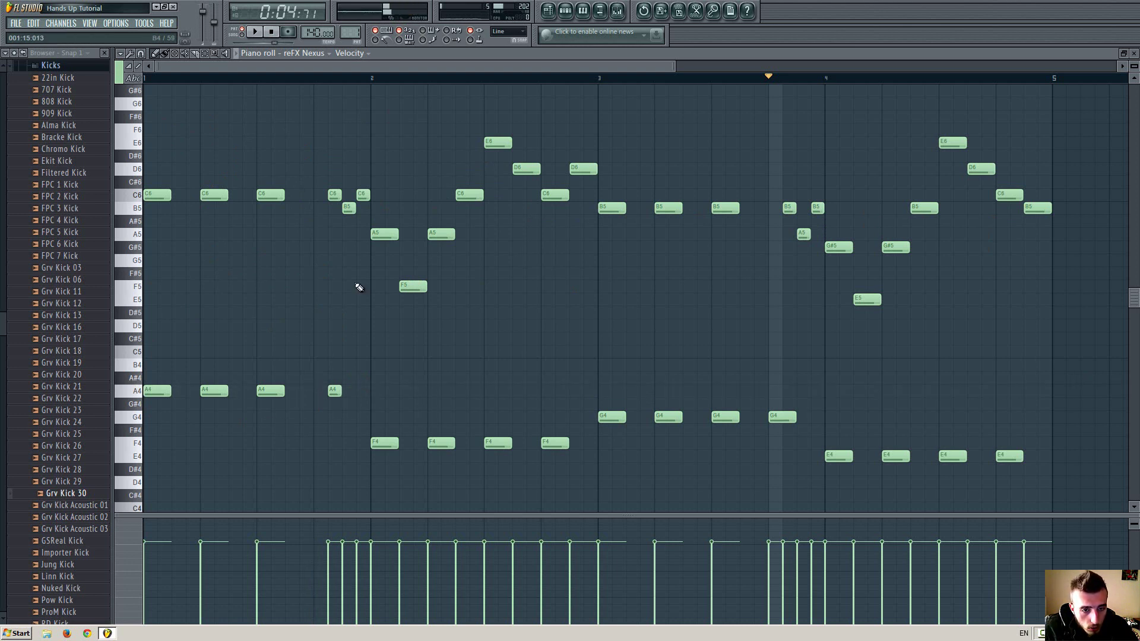
{"action": "left_click", "coordinate": [349, 393]}
{"action": "left_click", "coordinate": [360, 392]}
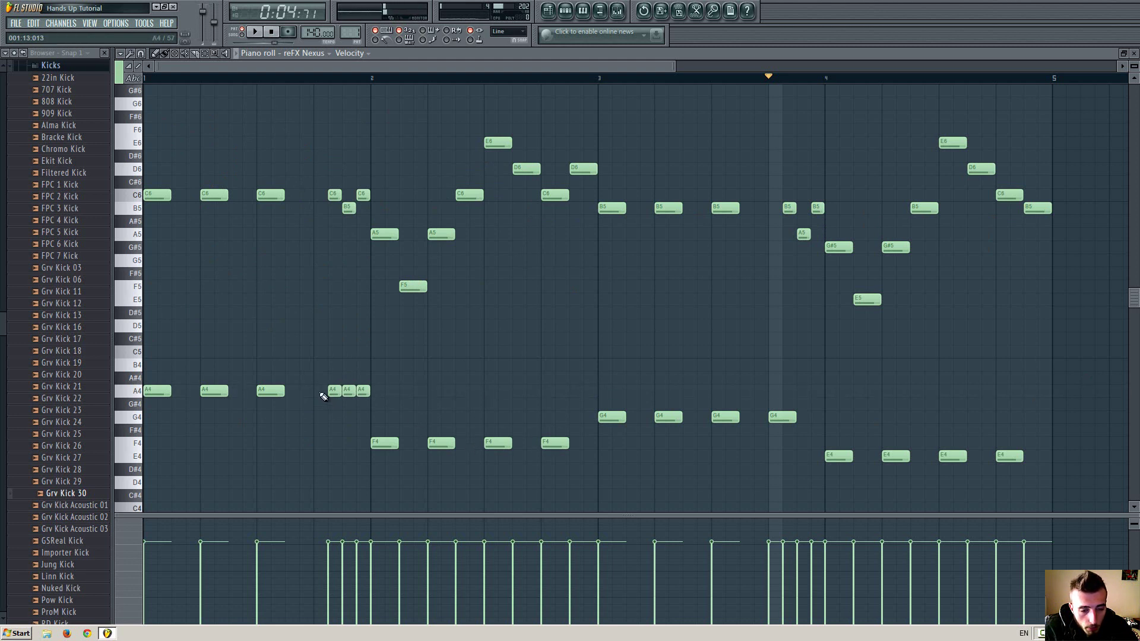
{"action": "left_click_drag", "start_coordinate": [320, 378], "coordinate": [381, 397]}
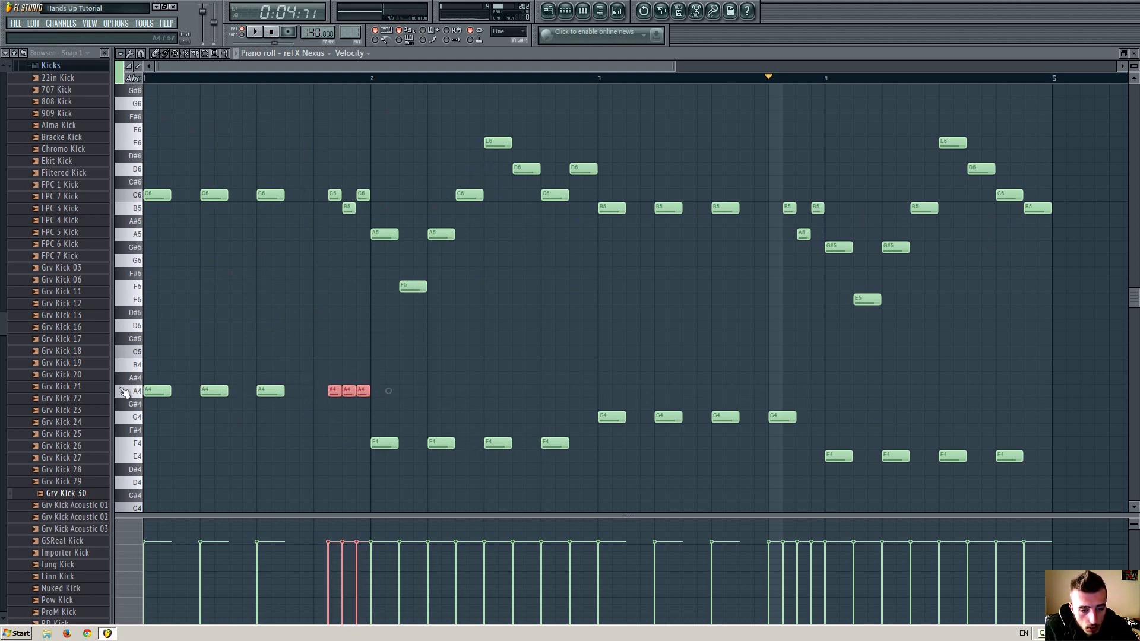
{"action": "left_click", "coordinate": [451, 388]}
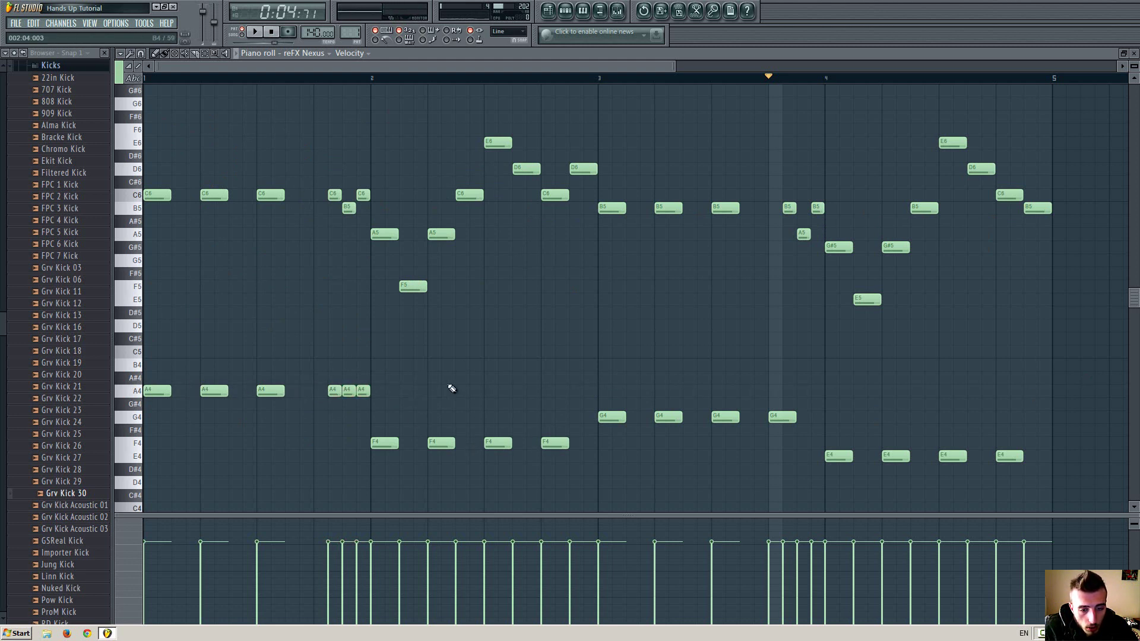
Step: Fill the F4 row gaps so the F4 run continues unbroken to bar 3
{"action": "left_click", "coordinate": [412, 443]}
{"action": "left_click", "coordinate": [469, 443]}
{"action": "left_click", "coordinate": [527, 443]}
{"action": "left_click", "coordinate": [582, 443]}
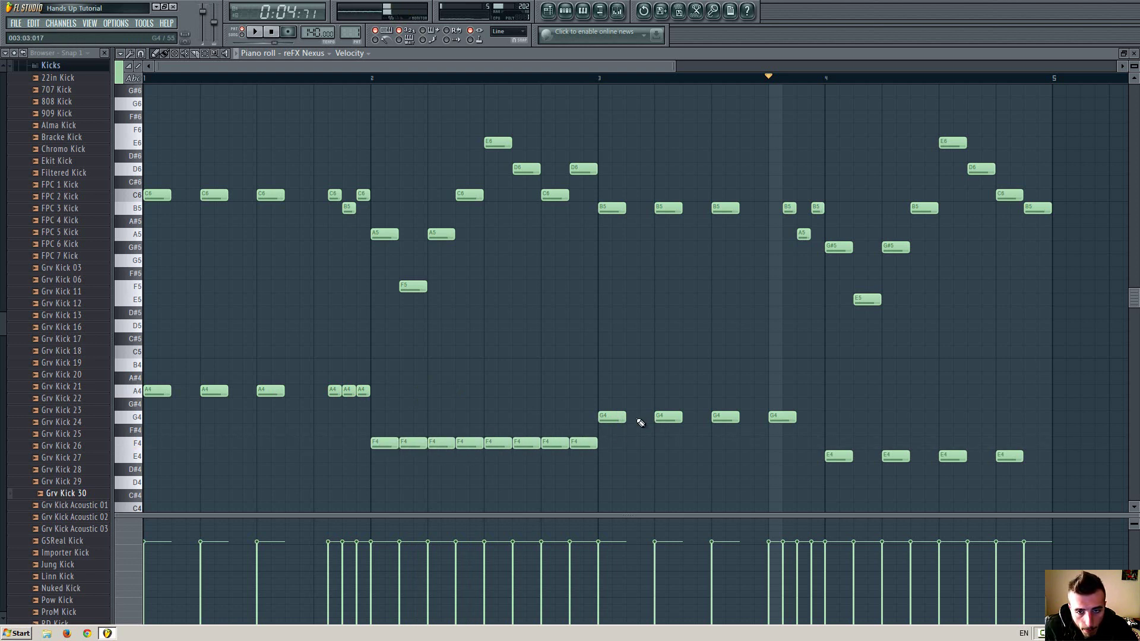
Step: Move the last G4 one step later and add two more short G4s
{"action": "left_click_drag", "start_coordinate": [788, 417], "coordinate": [802, 417]}
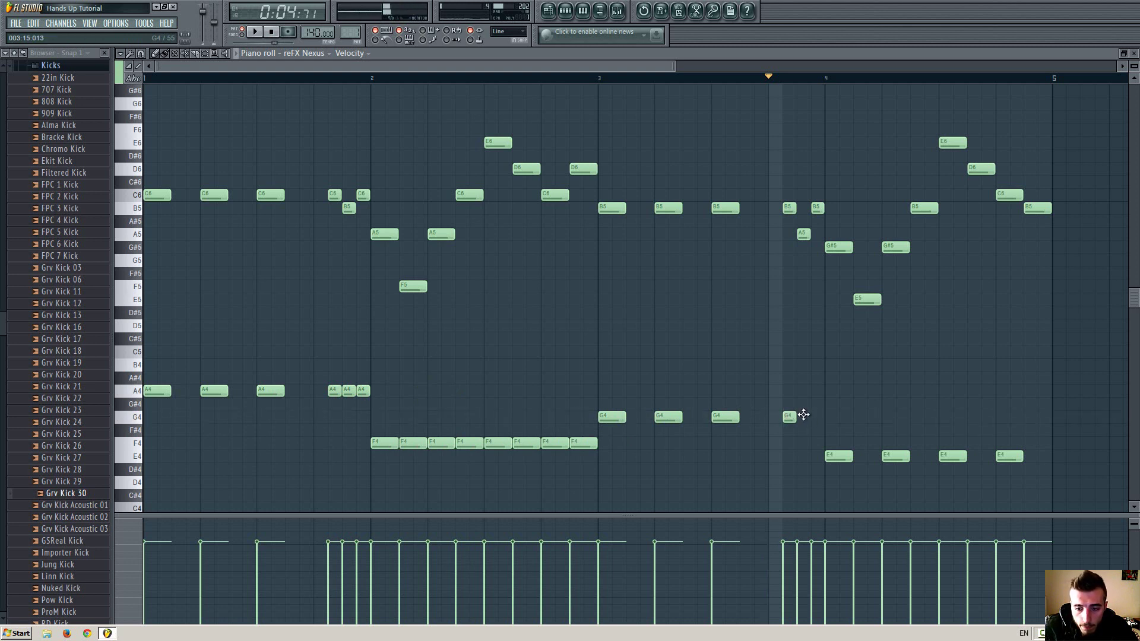
{"action": "left_click", "coordinate": [799, 416]}
{"action": "left_click", "coordinate": [815, 417]}
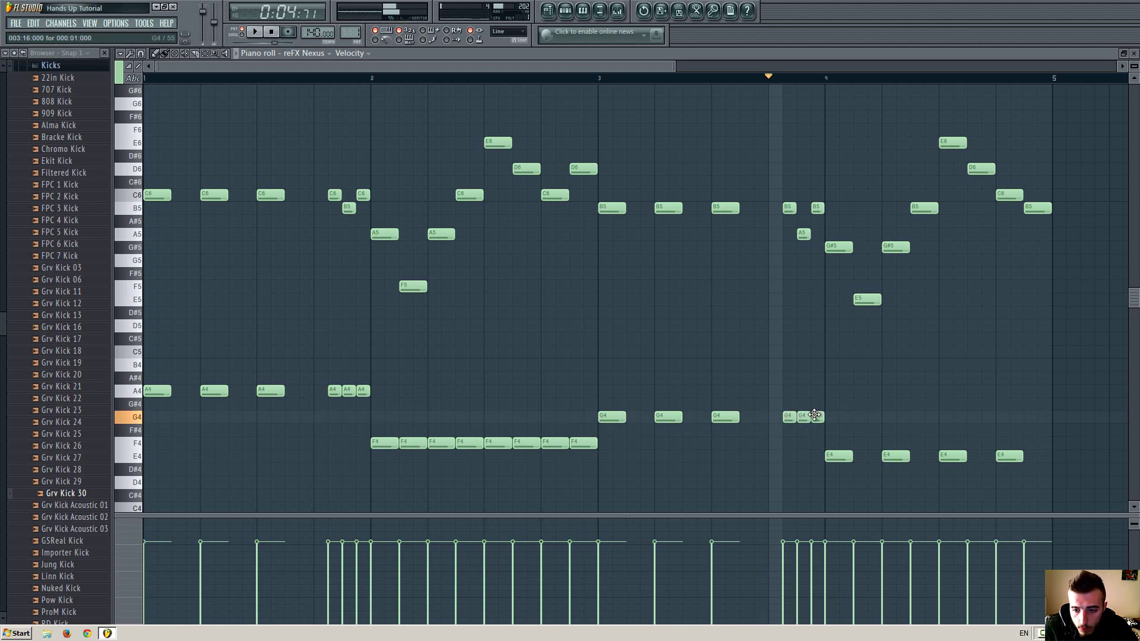
Step: Fill the E4 gaps in bar 4 for eight E4 notes, then play the pattern
{"action": "left_click", "coordinate": [866, 456]}
{"action": "left_click", "coordinate": [923, 455]}
{"action": "left_click", "coordinate": [979, 455]}
{"action": "left_click", "coordinate": [1037, 456]}
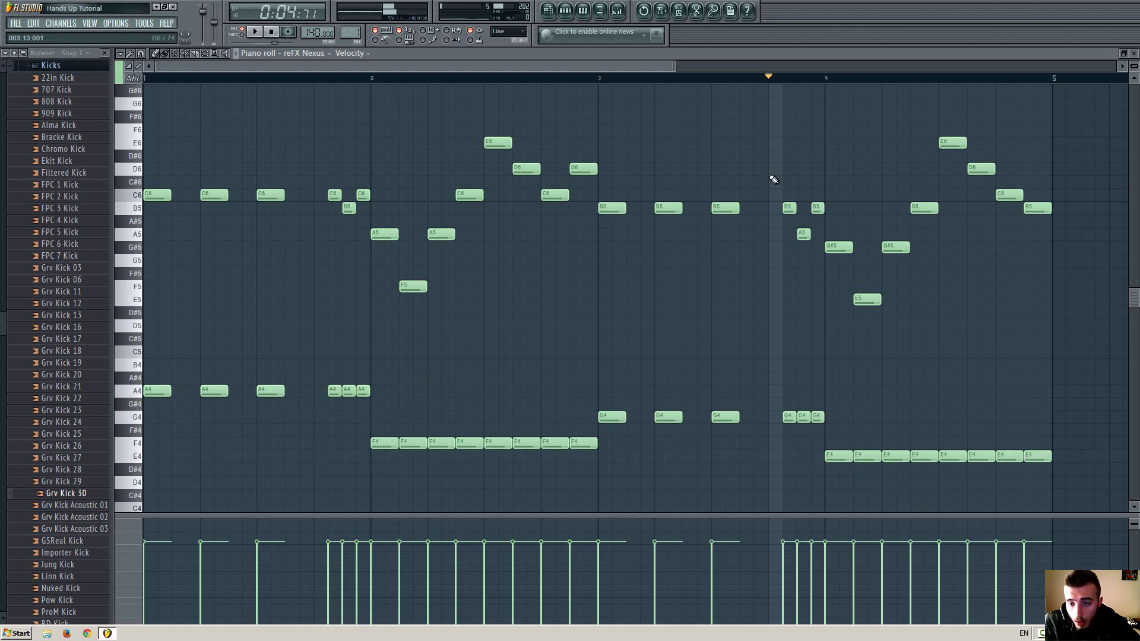
{"action": "key", "text": "space"}
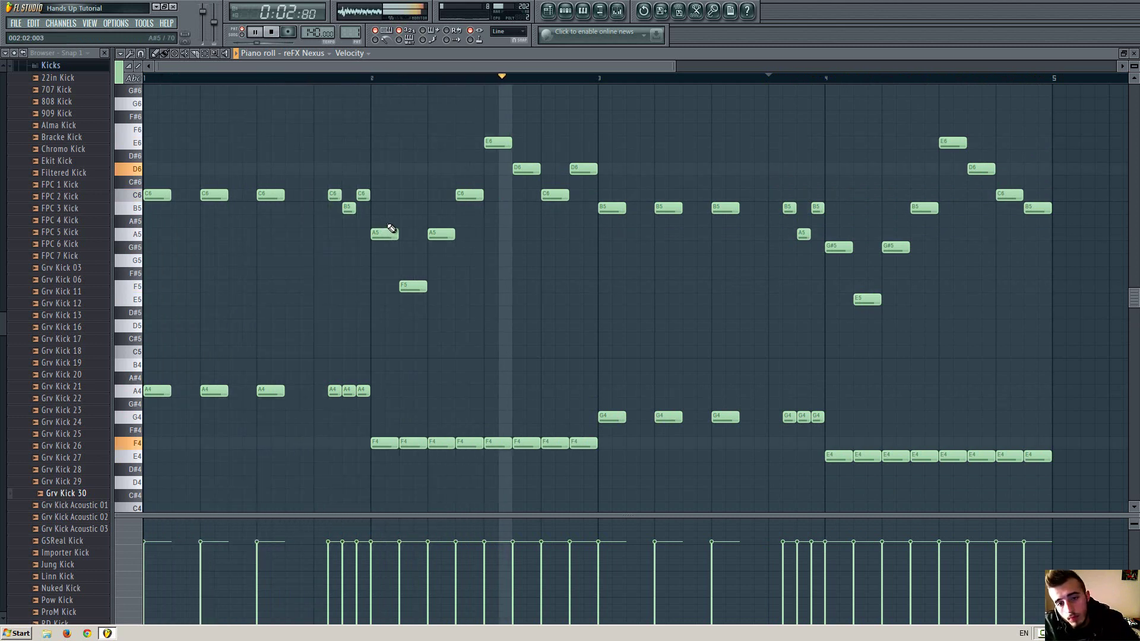
{"action": "key", "text": "space"}
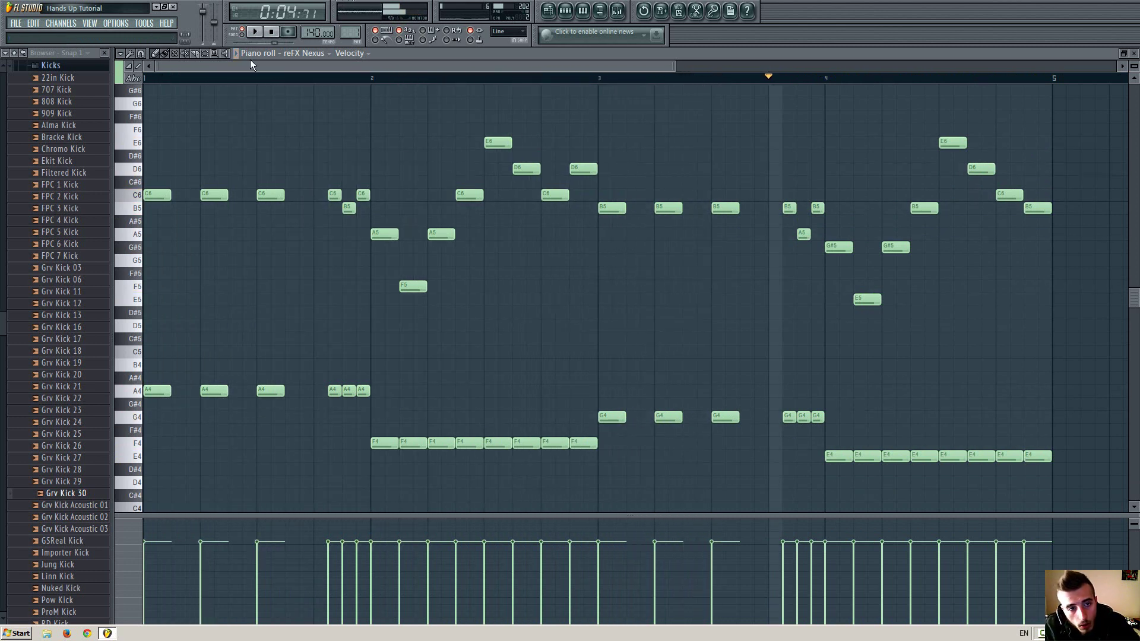
{"action": "left_click", "coordinate": [275, 33]}
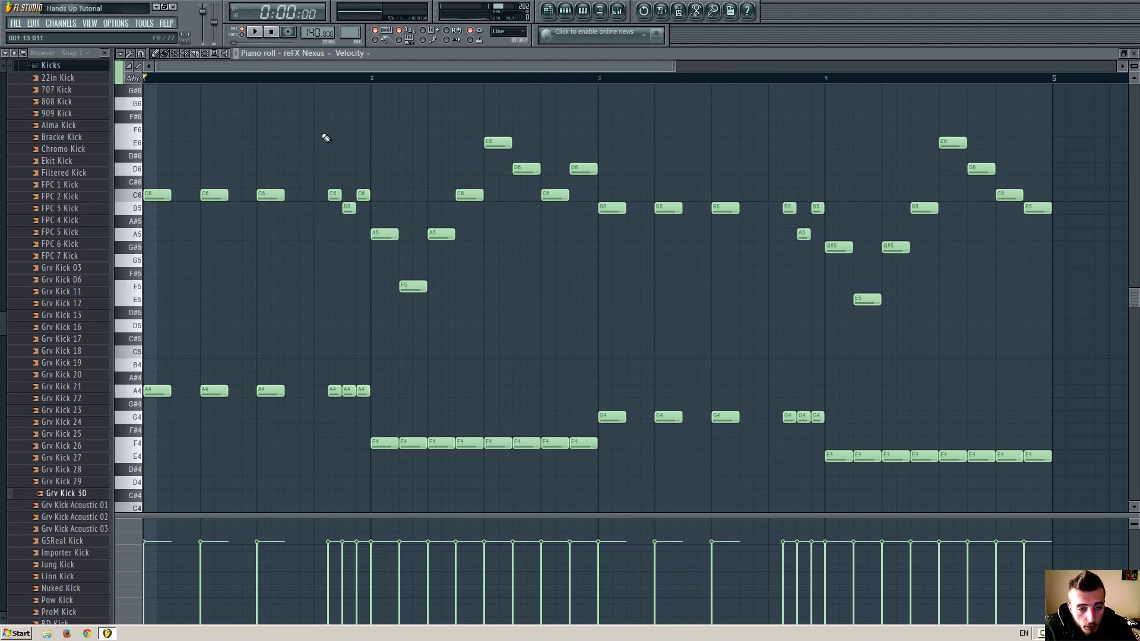
{"action": "left_click", "coordinate": [328, 80]}
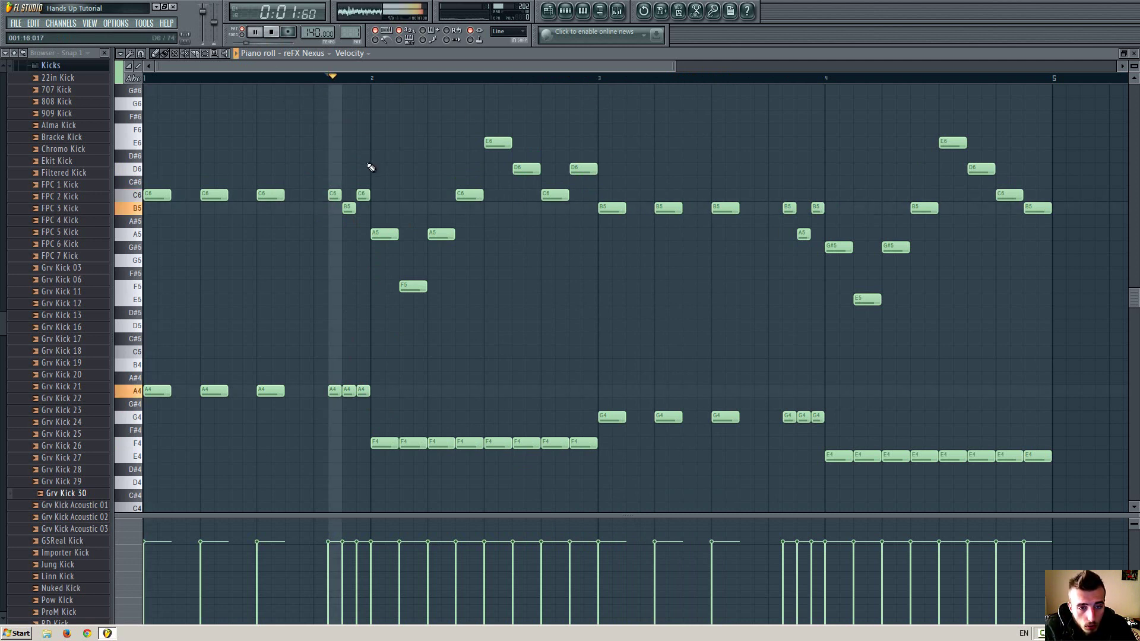
Step: Select the C6, B5 and A4 notes before bar 2 and choose a finer snap resolution
{"action": "left_click_drag", "start_coordinate": [310, 151], "coordinate": [374, 426]}
{"action": "left_click_drag", "start_coordinate": [678, 69], "coordinate": [424, 53]}
{"action": "left_click", "coordinate": [142, 54]}
{"action": "left_click", "coordinate": [169, 133]}
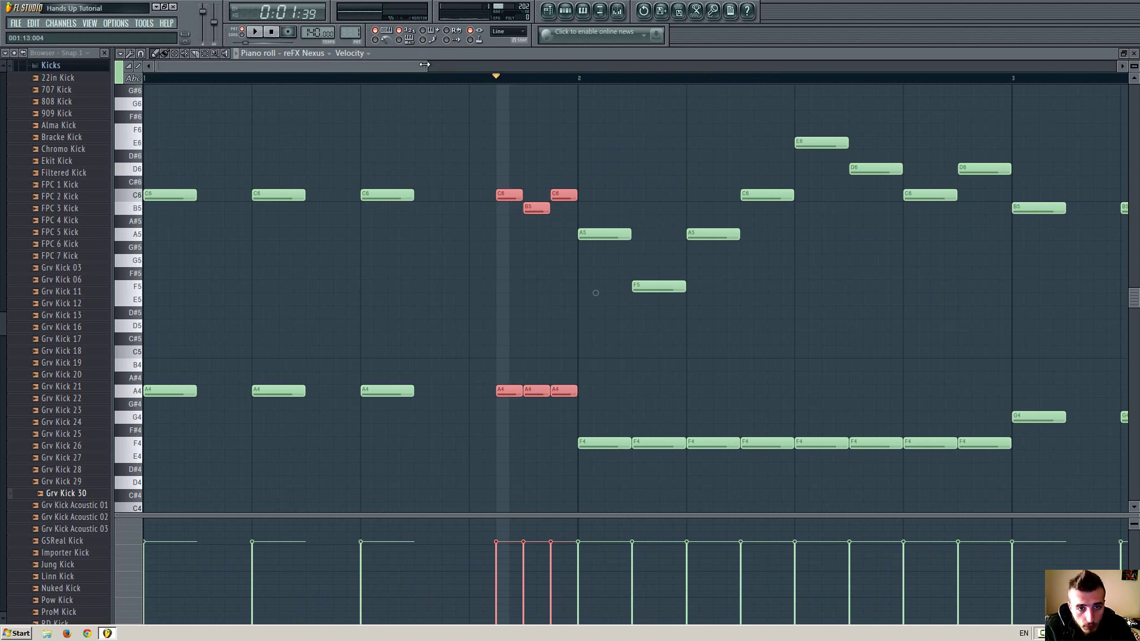
{"action": "left_click_drag", "start_coordinate": [424, 64], "coordinate": [347, 64]}
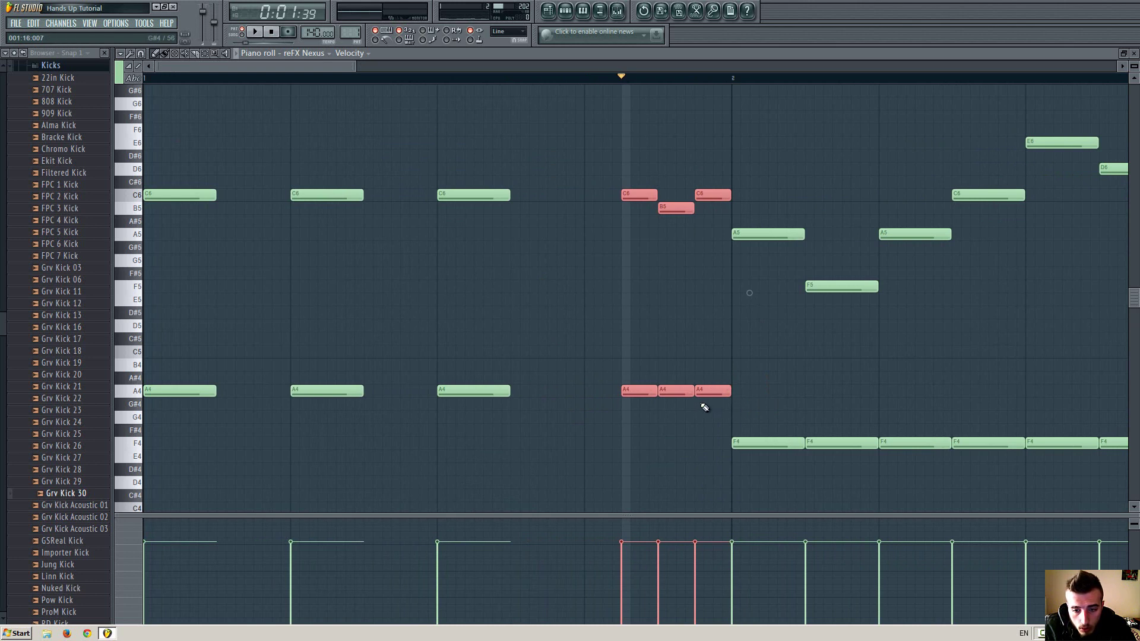
Step: Select a block of lead and bass notes and trim their ends slightly shorter
{"action": "left_click_drag", "start_coordinate": [599, 123], "coordinate": [591, 378]}
{"action": "left_click", "coordinate": [606, 339]}
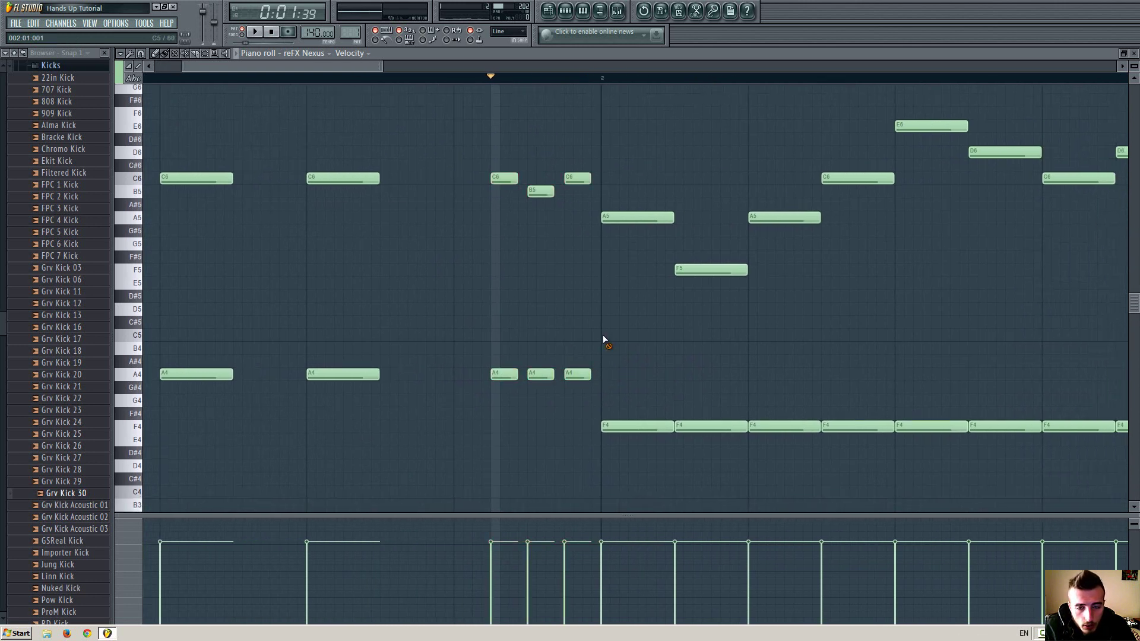
{"action": "key", "text": "space"}
{"action": "key", "text": "space"}
{"action": "scroll", "coordinate": [564, 303], "scroll_direction": "right", "scroll_amount": 4}
{"action": "left_click_drag", "start_coordinate": [326, 78], "coordinate": [880, 592]}
{"action": "scroll", "coordinate": [891, 115], "scroll_direction": "up", "scroll_amount": 3}
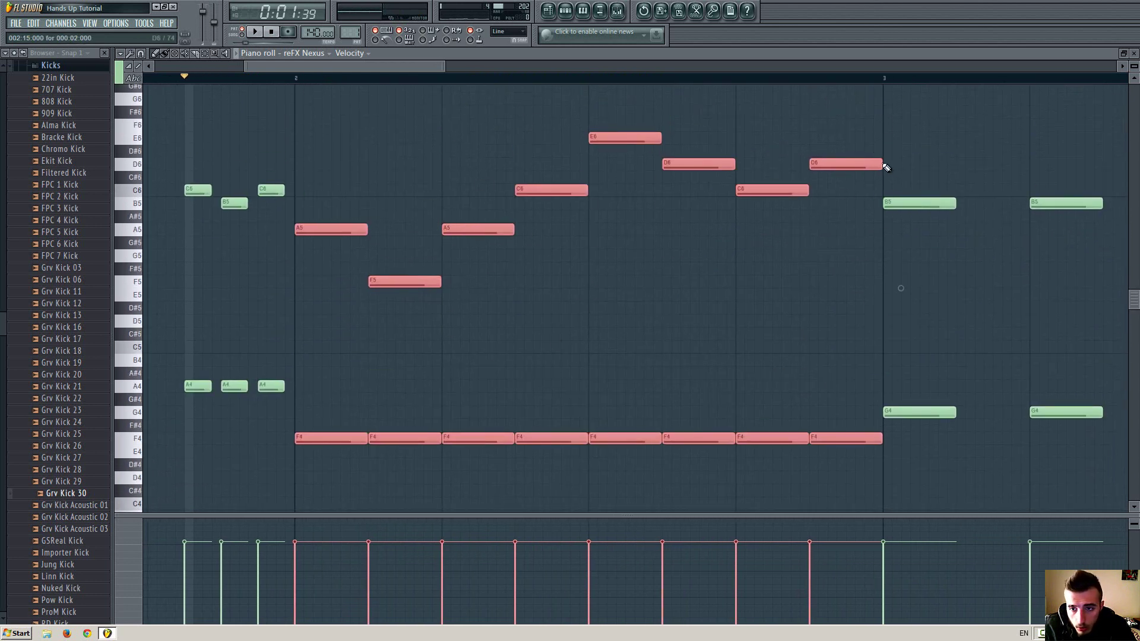
{"action": "left_click_drag", "start_coordinate": [882, 164], "coordinate": [873, 163]}
Step: Deselect the notes and play the pattern from the start
{"action": "left_click_drag", "start_coordinate": [359, 66], "coordinate": [270, 66]}
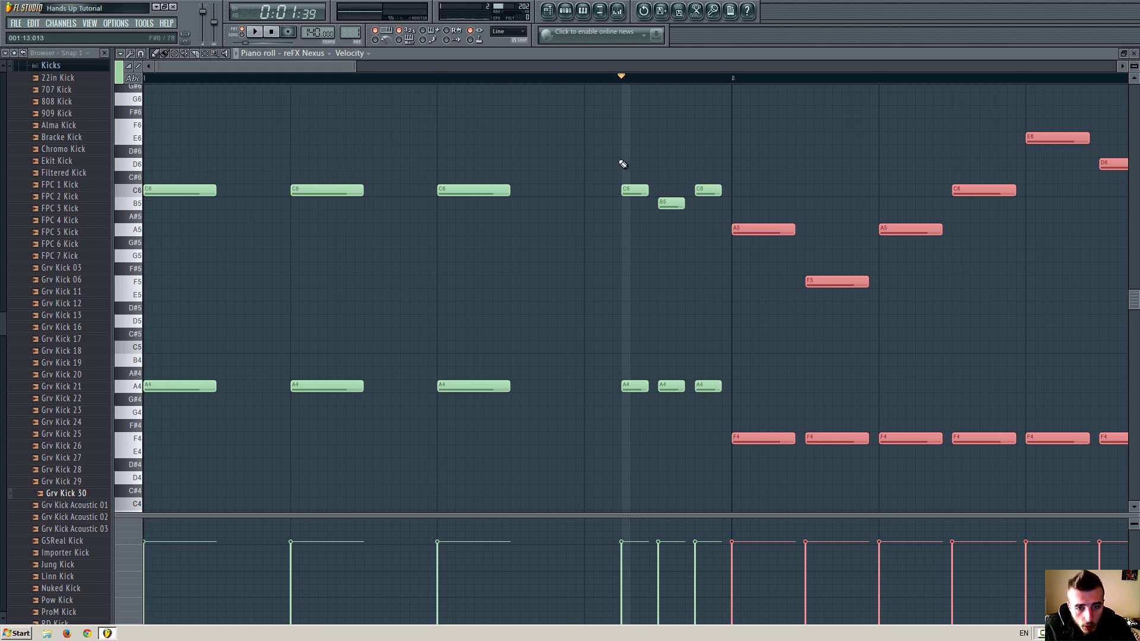
{"action": "key", "text": "ctrl+d"}
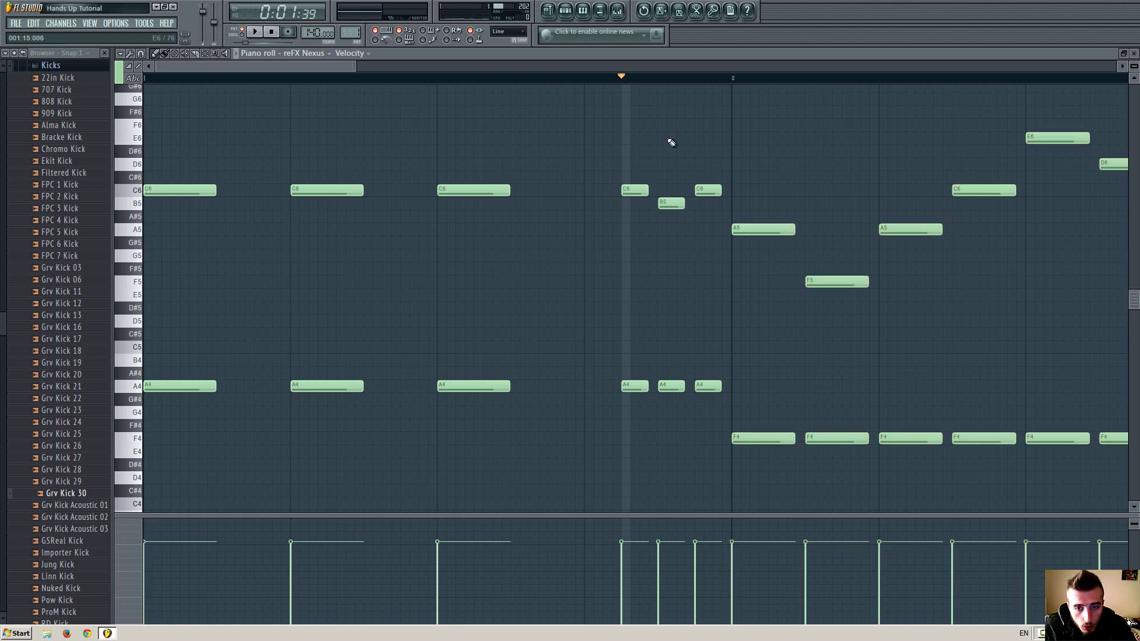
{"action": "scroll", "coordinate": [648, 143], "scroll_direction": "right", "scroll_amount": 5}
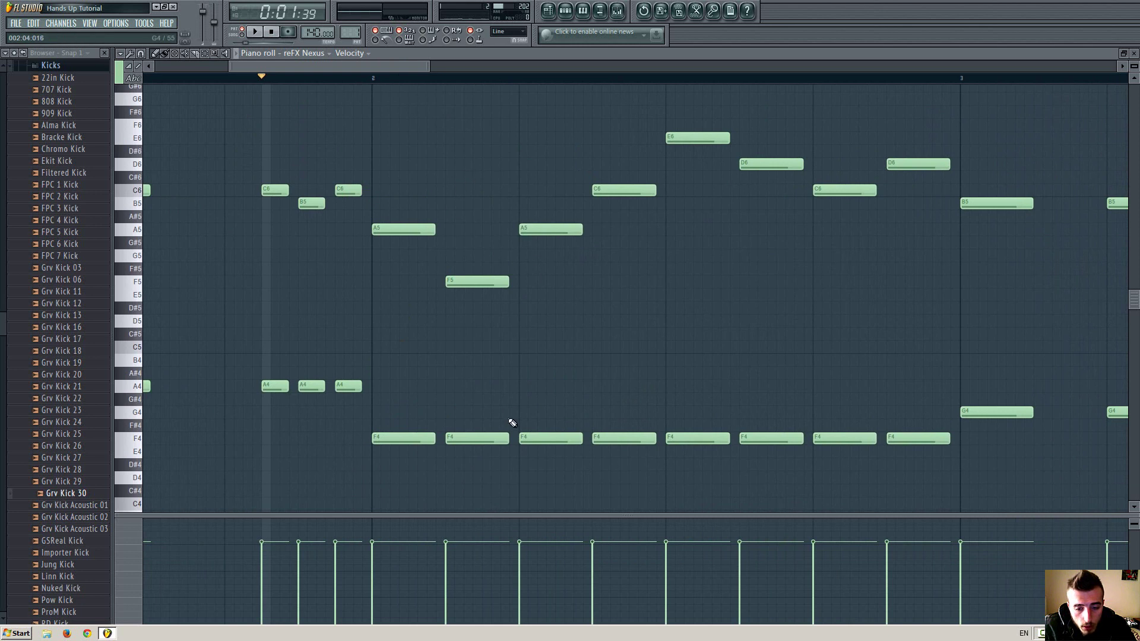
{"action": "scroll", "coordinate": [681, 310], "scroll_direction": "right", "scroll_amount": 8}
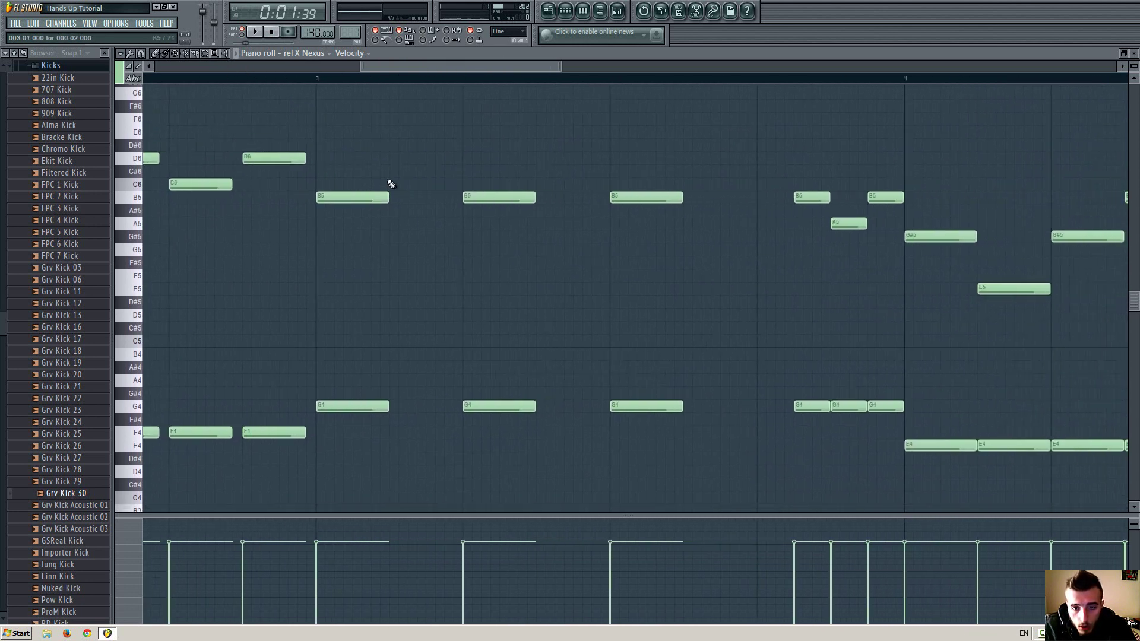
{"action": "key", "text": "space"}
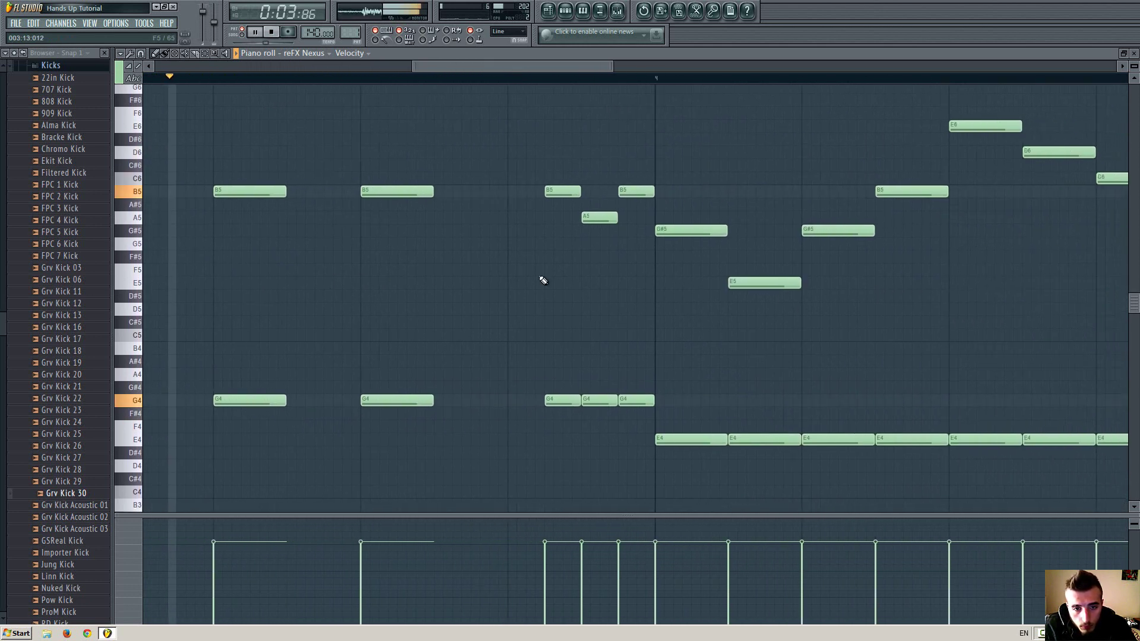
Step: Select all notes, shorten the remaining ones to leave gaps, and stop playback
{"action": "left_click_drag", "start_coordinate": [237, 95], "coordinate": [942, 420]}
{"action": "left_click", "coordinate": [873, 354]}
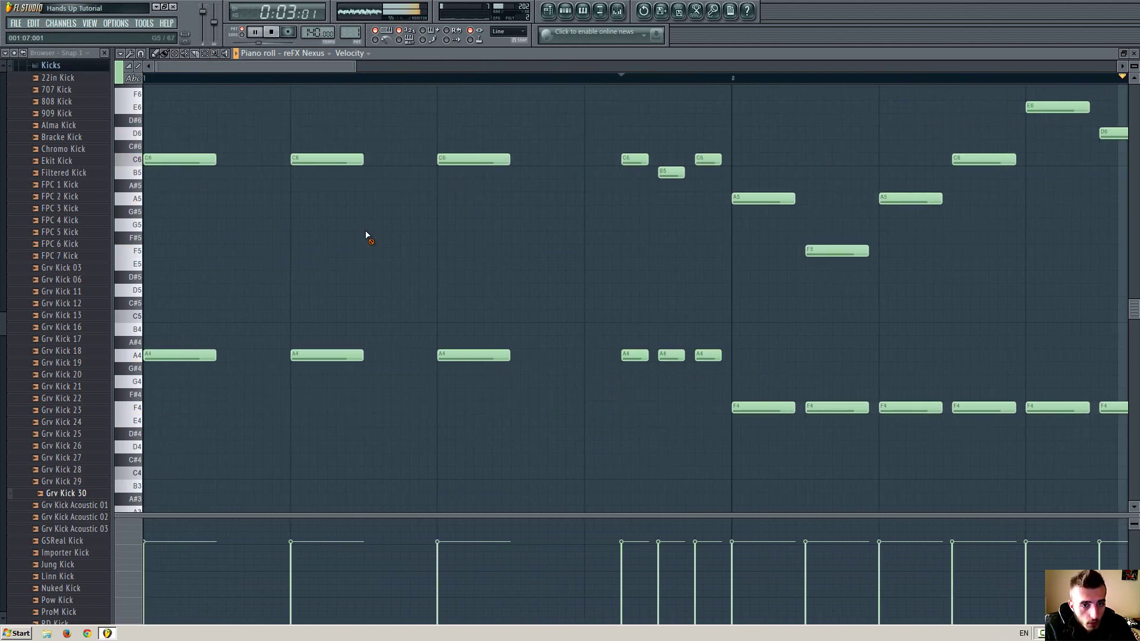
{"action": "key", "text": "space"}
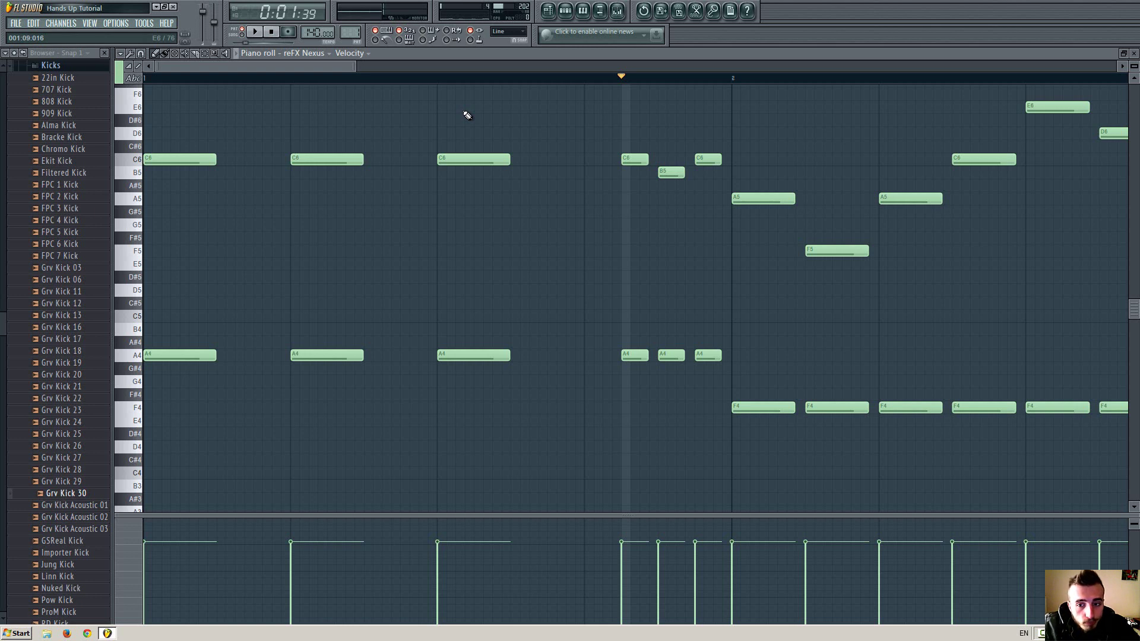
{"action": "left_click_drag", "start_coordinate": [354, 60], "coordinate": [811, 65]}
{"action": "scroll", "coordinate": [568, 254], "scroll_direction": "up", "scroll_amount": 2}
{"action": "scroll", "coordinate": [496, 254], "scroll_direction": "down", "scroll_amount": 2}
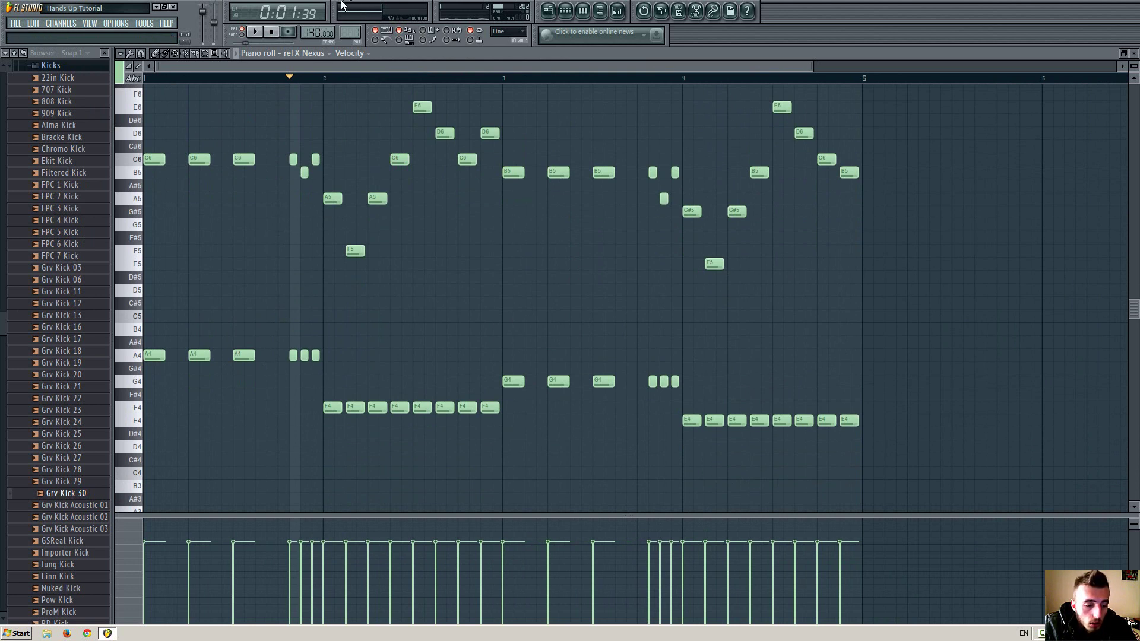
{"action": "scroll", "coordinate": [685, 155], "scroll_direction": "up", "scroll_amount": 4}
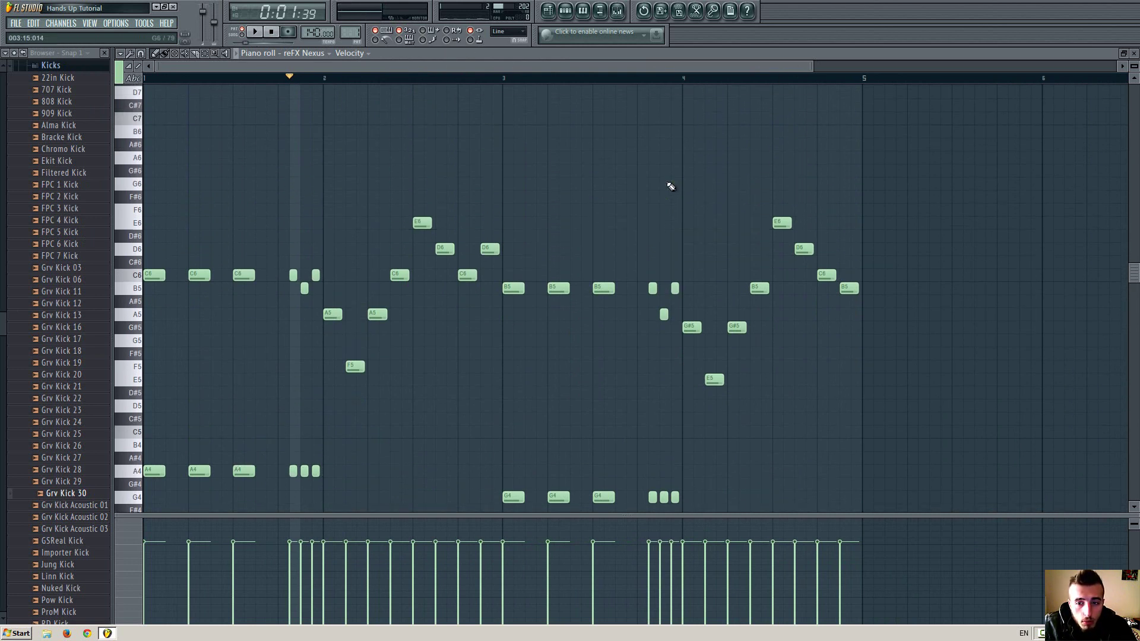
{"action": "scroll", "coordinate": [669, 183], "scroll_direction": "down", "scroll_amount": 3}
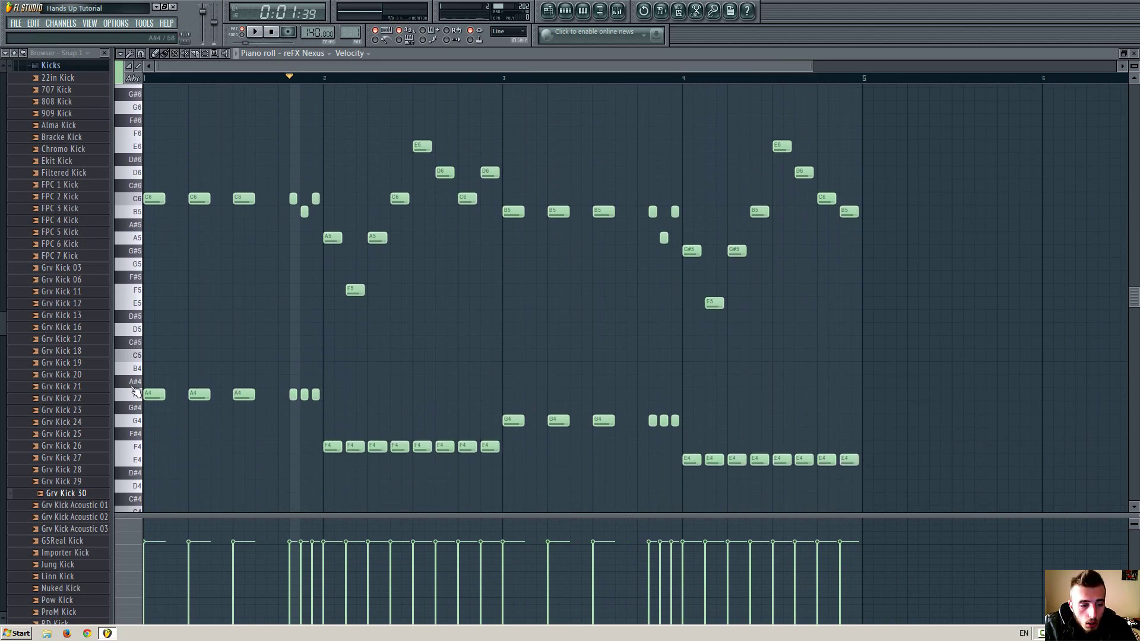